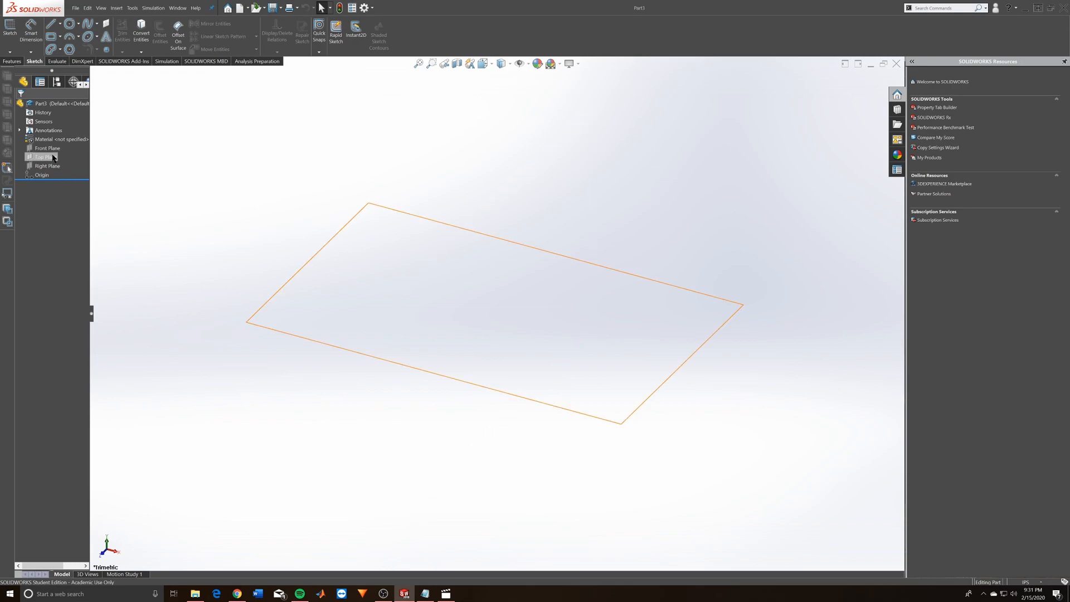
Start a sketch on the Front Plane with an equation driven curve of the Parametric type
{"action": "left_click", "coordinate": [47, 148]}
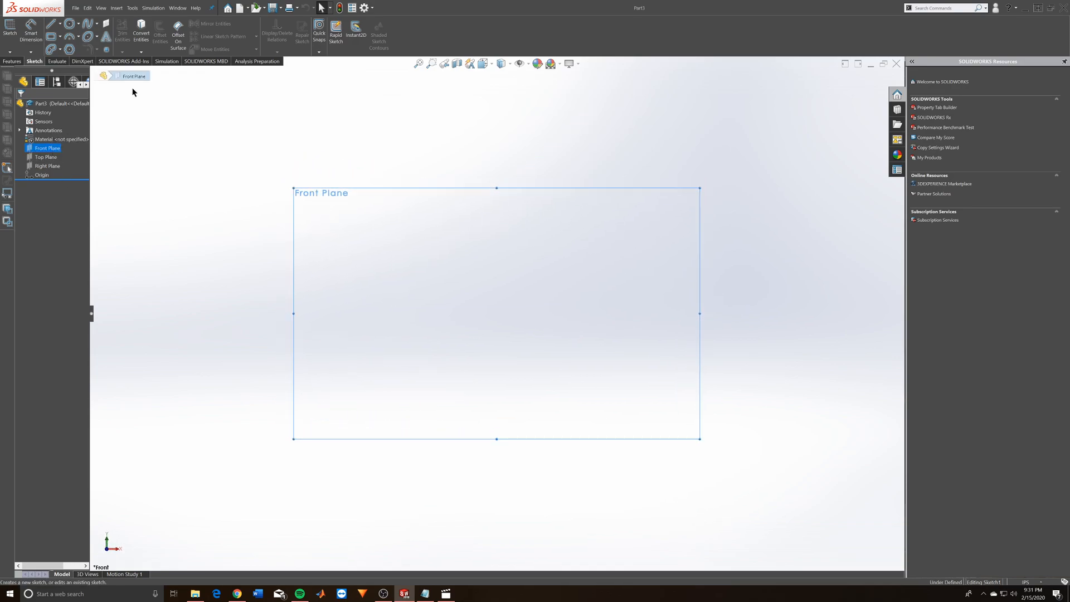
{"action": "left_click", "coordinate": [97, 24]}
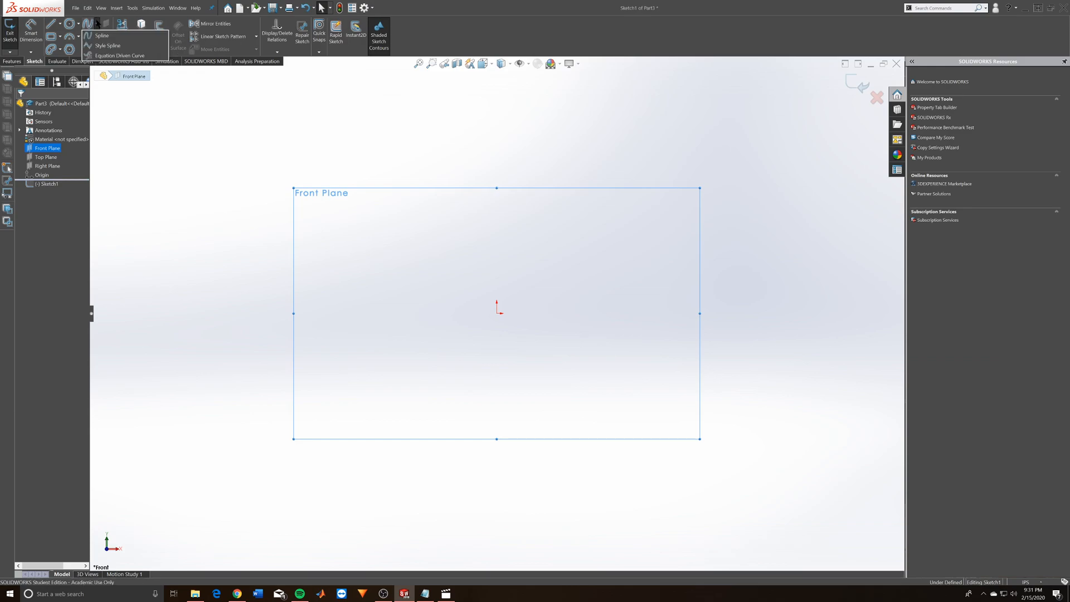
{"action": "left_click", "coordinate": [119, 55]}
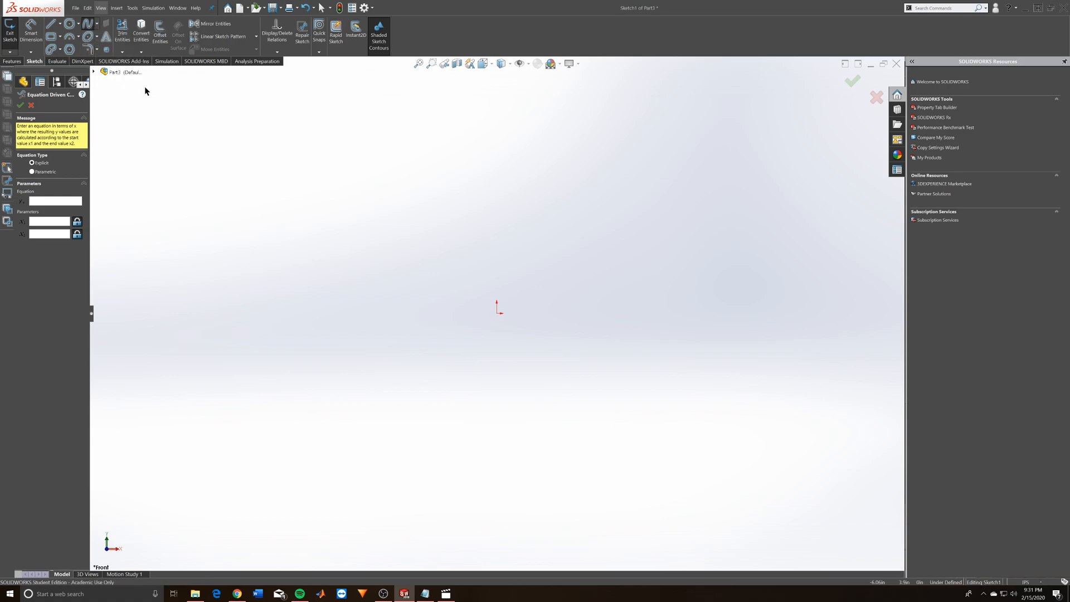
{"action": "left_click", "coordinate": [32, 173]}
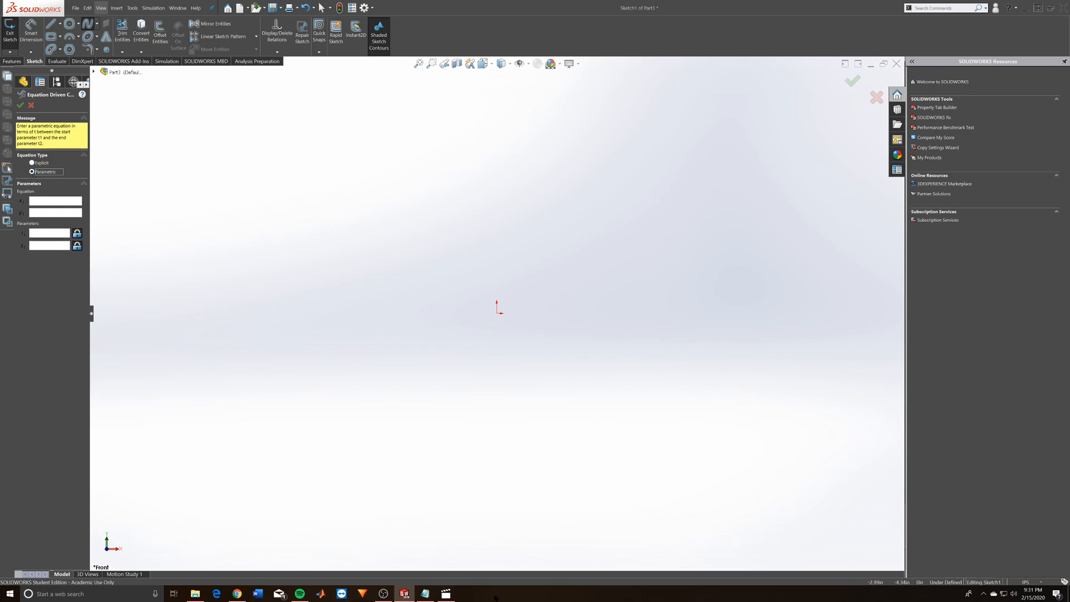
Copy the LD-Haack X(t) expression arccos(1-((2*t)/42)) from the Notepad nosecone file into the curve's x equation
{"action": "left_click", "coordinate": [425, 594]}
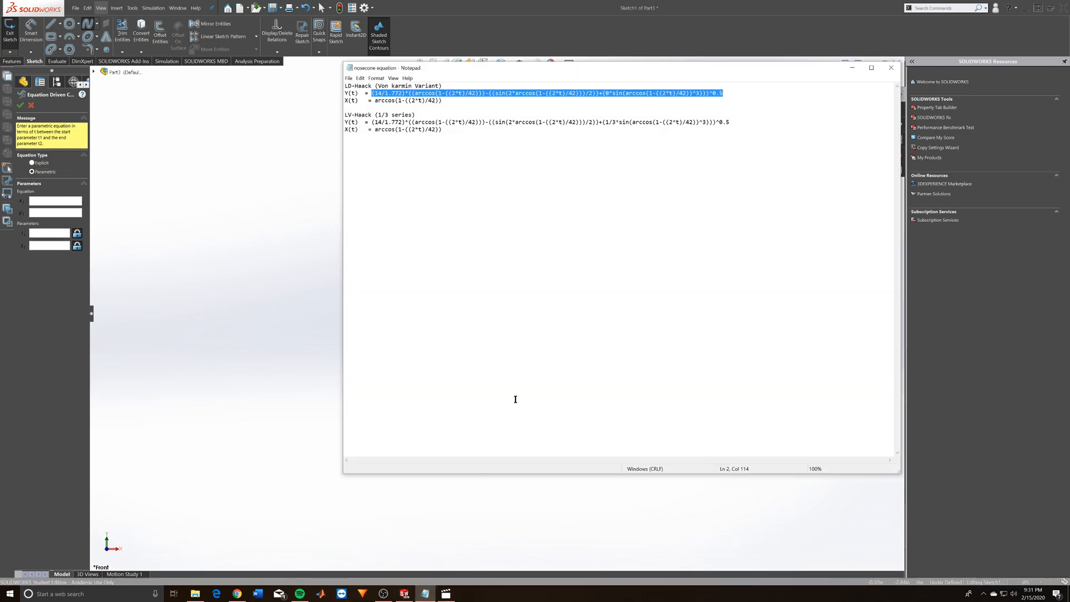
{"action": "left_click", "coordinate": [482, 122]}
{"action": "left_click_drag", "start_coordinate": [410, 103], "coordinate": [365, 93]}
{"action": "left_click", "coordinate": [404, 110]}
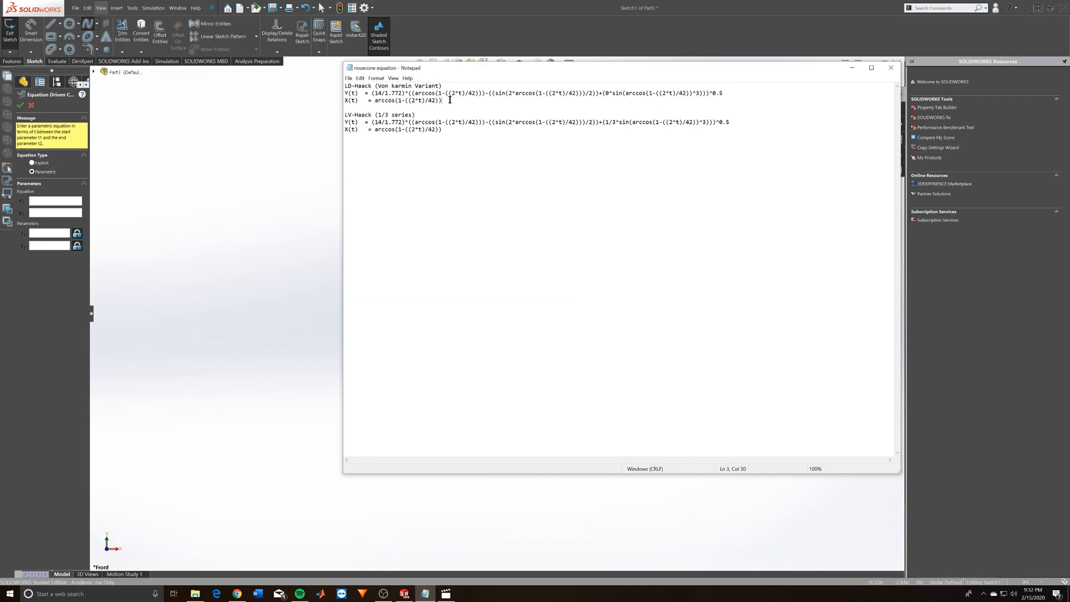
{"action": "left_click_drag", "start_coordinate": [450, 100], "coordinate": [374, 100]}
{"action": "key", "text": "ctrl+c"}
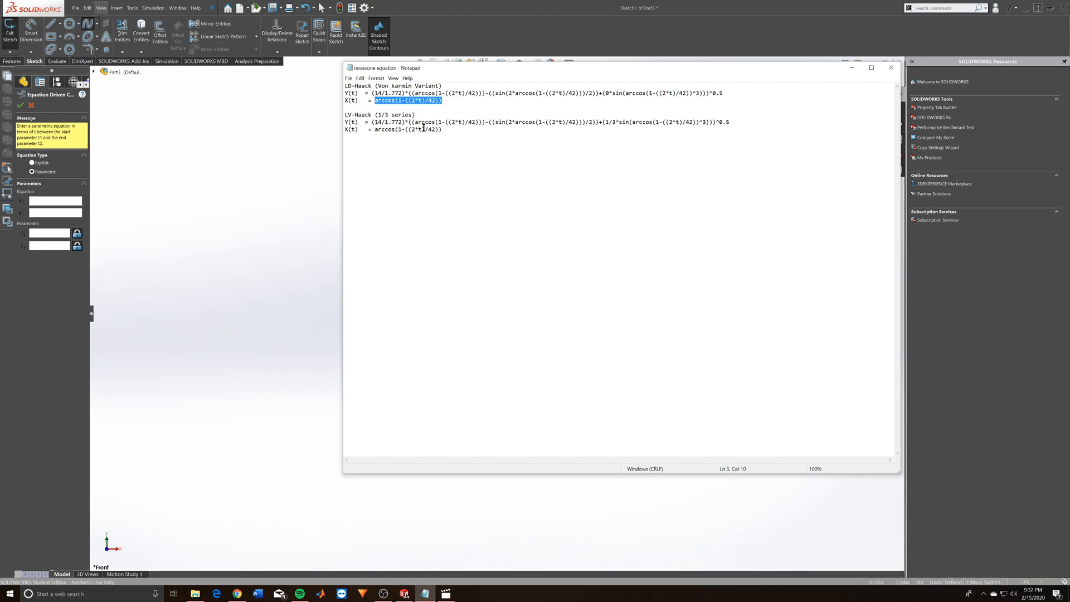
{"action": "left_click", "coordinate": [48, 200]}
{"action": "key", "text": "ctrl+v"}
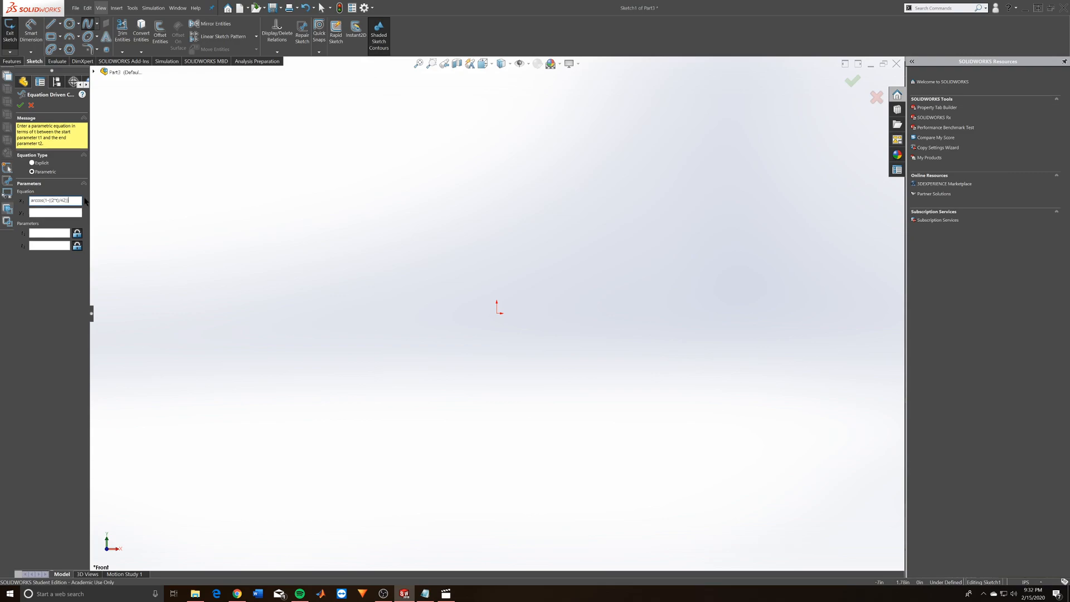
{"action": "left_click_drag", "start_coordinate": [72, 201], "coordinate": [34, 197]}
{"action": "left_click", "coordinate": [58, 200]}
Copy the LD-Haack (Von Karman variant) Y(t) expression from the Notepad file into the curve's y equation
{"action": "left_click", "coordinate": [425, 593]}
{"action": "left_click", "coordinate": [446, 93]}
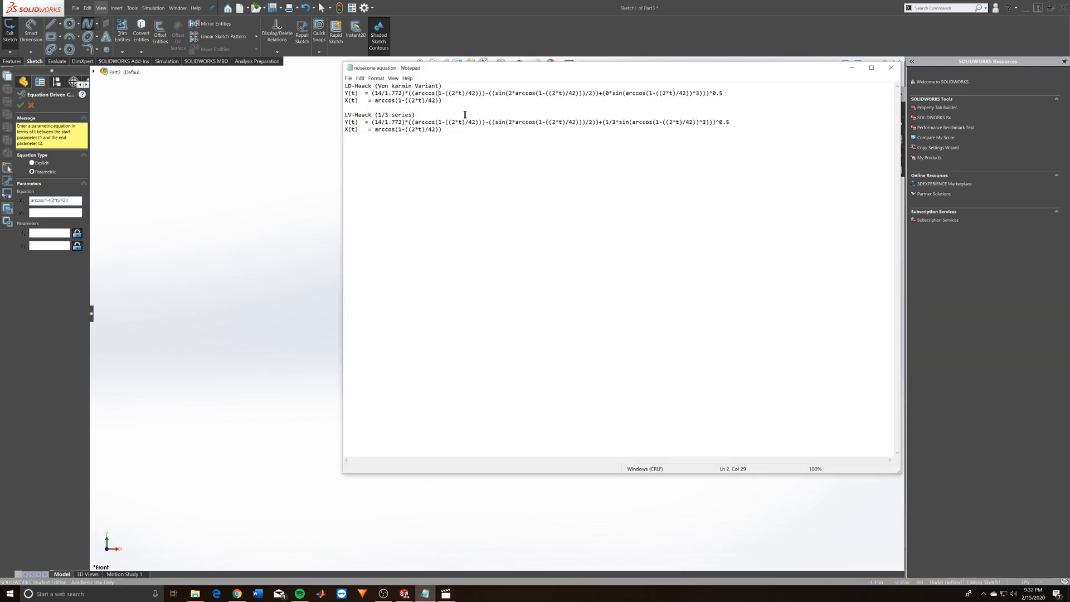
{"action": "left_click_drag", "start_coordinate": [751, 92], "coordinate": [372, 93]}
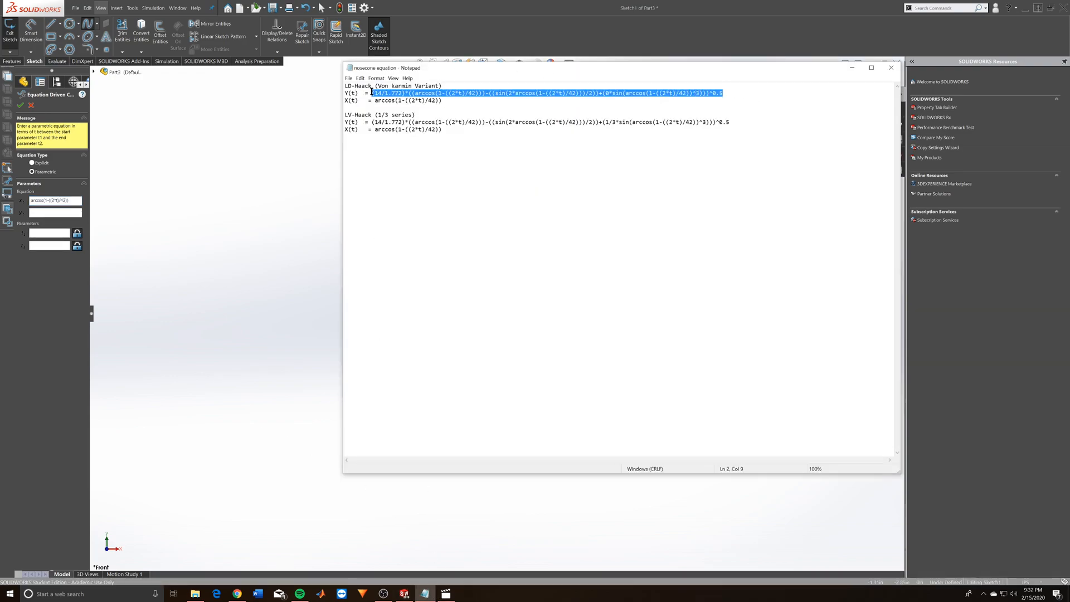
{"action": "right_click", "coordinate": [372, 92]}
{"action": "left_click", "coordinate": [393, 116]}
{"action": "left_click", "coordinate": [44, 212]}
{"action": "right_click", "coordinate": [45, 213]}
{"action": "left_click", "coordinate": [61, 244]}
{"action": "left_click", "coordinate": [198, 282]}
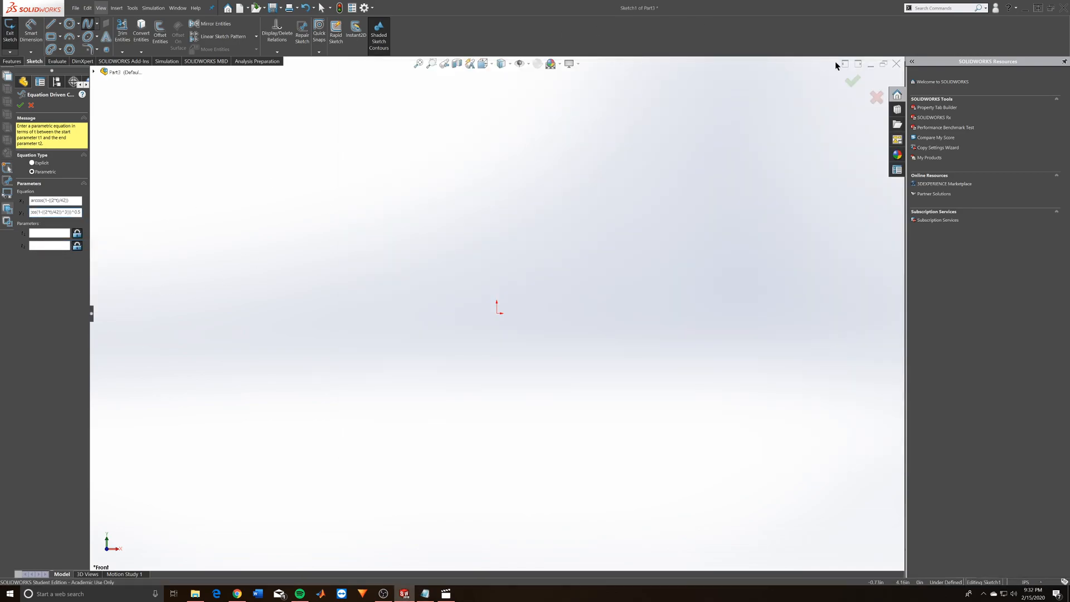
Examine the Haack series equations, C values and drag comparison chart in the Wikipedia article on nose cone design
{"action": "left_click", "coordinate": [237, 594]}
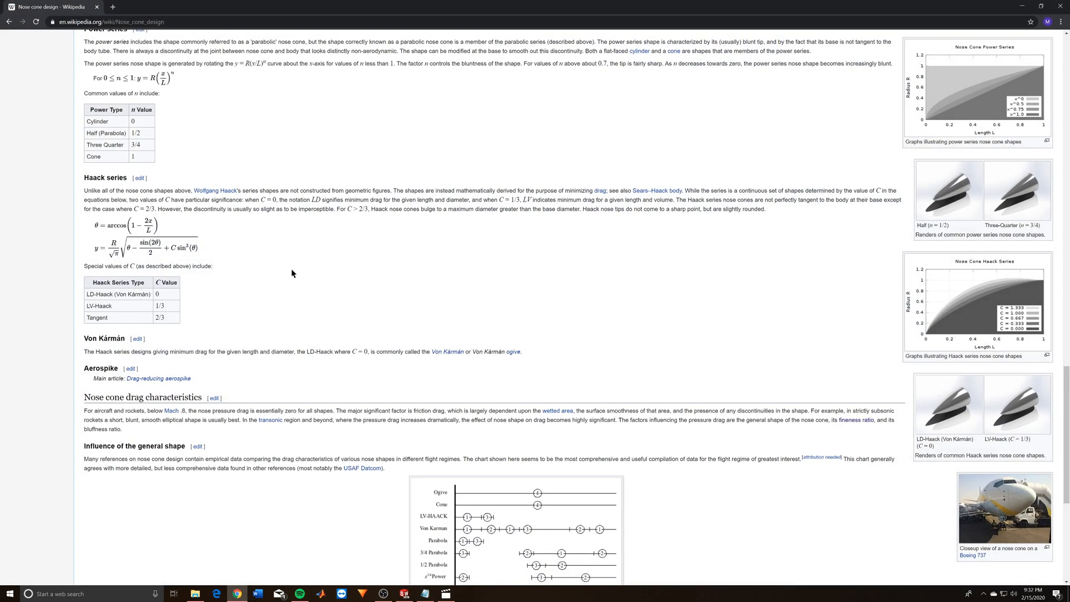
{"action": "left_click_drag", "start_coordinate": [237, 259], "coordinate": [134, 182]}
{"action": "left_click", "coordinate": [98, 191]}
{"action": "left_click", "coordinate": [165, 200]}
{"action": "scroll", "coordinate": [268, 234], "scroll_direction": "up", "scroll_amount": 20}
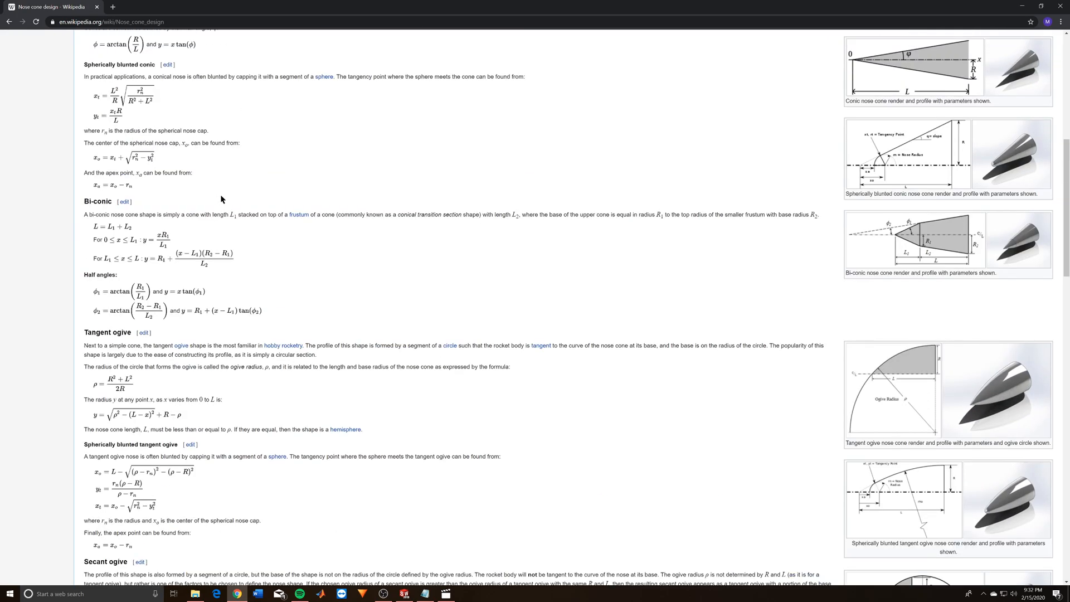
{"action": "scroll", "coordinate": [220, 199], "scroll_direction": "up", "scroll_amount": 3}
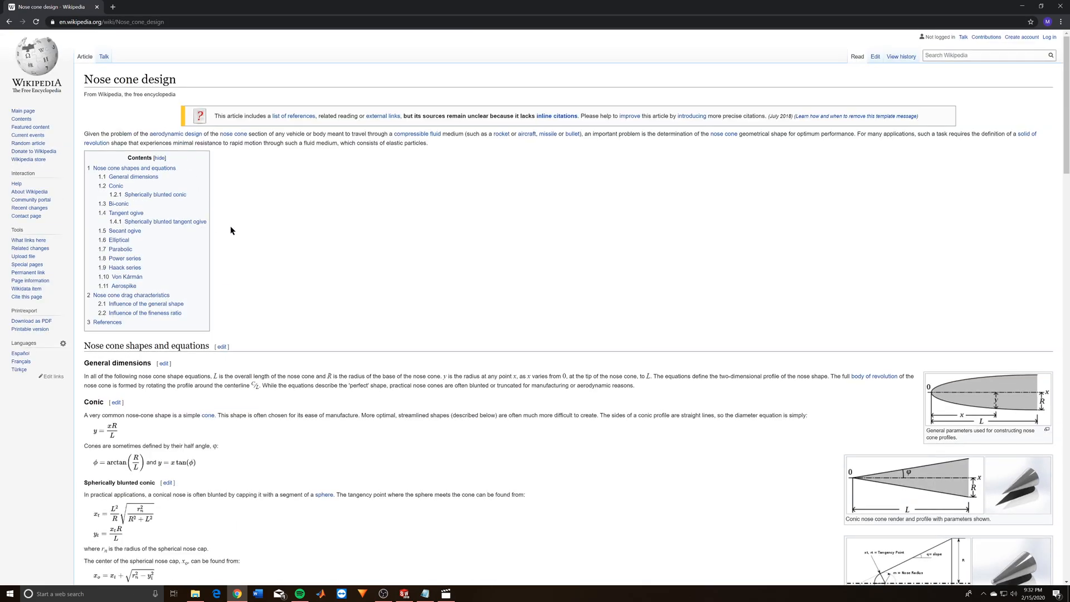
{"action": "scroll", "coordinate": [212, 420], "scroll_direction": "down", "scroll_amount": 2}
{"action": "scroll", "coordinate": [211, 422], "scroll_direction": "down", "scroll_amount": 20}
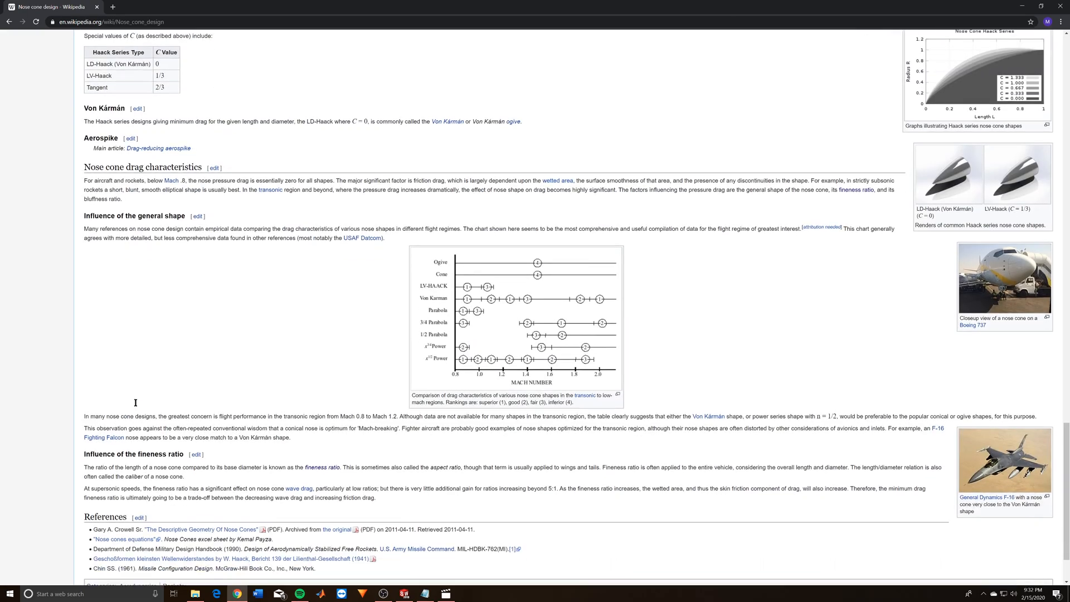
{"action": "scroll", "coordinate": [123, 368], "scroll_direction": "up", "scroll_amount": 1}
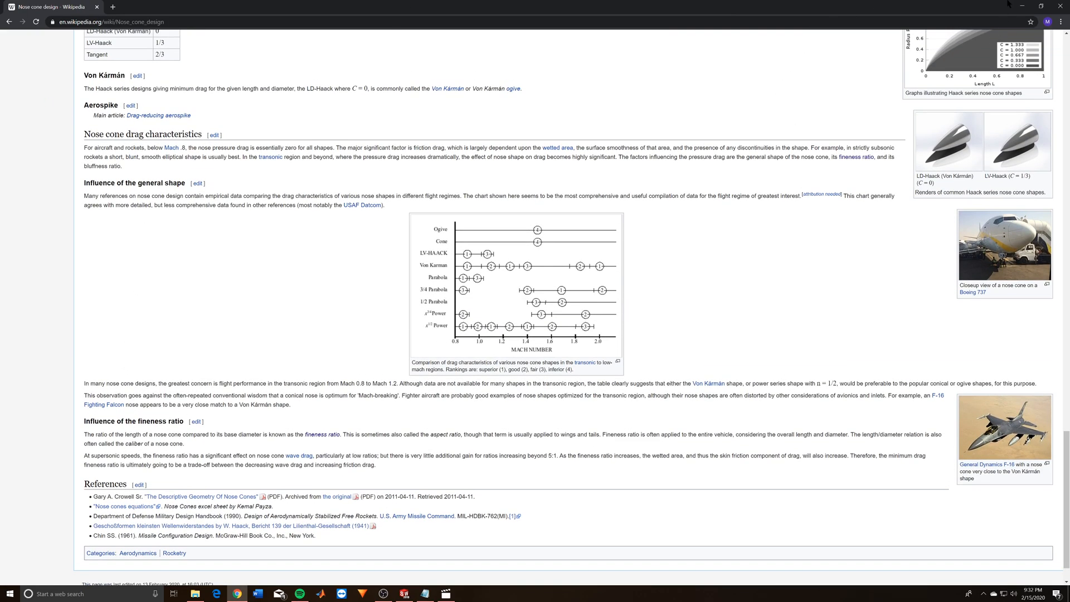
{"action": "scroll", "coordinate": [168, 184], "scroll_direction": "up", "scroll_amount": 8}
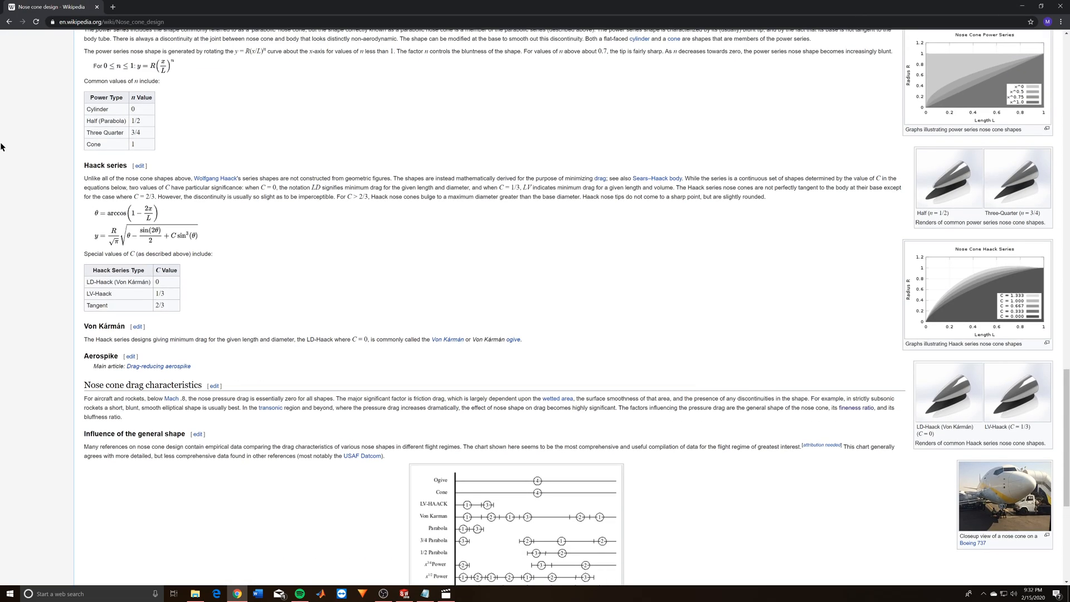
{"action": "scroll", "coordinate": [232, 147], "scroll_direction": "down", "scroll_amount": 1}
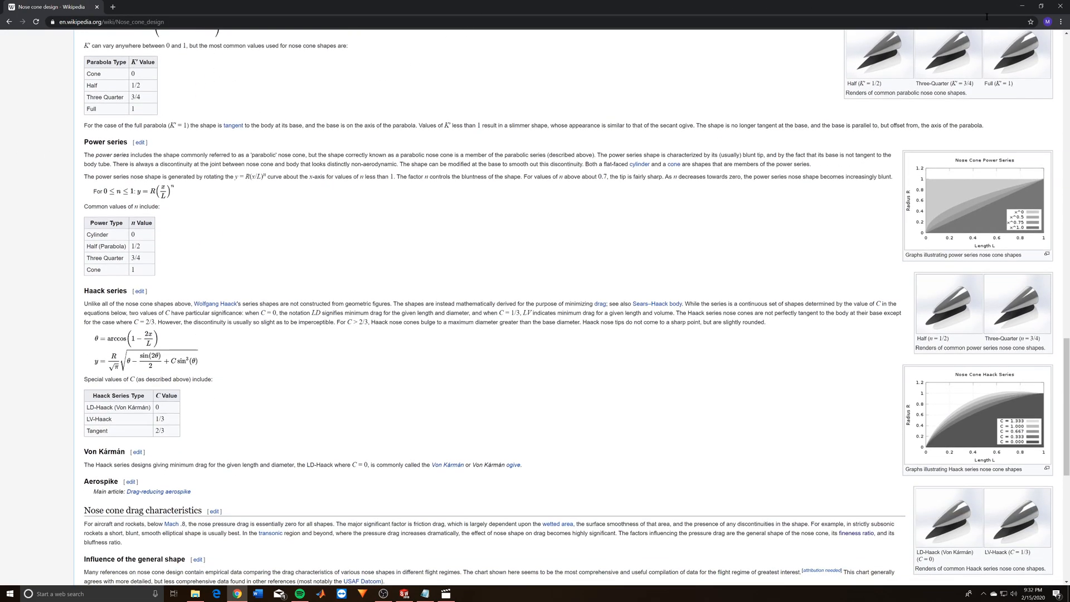
{"action": "left_click", "coordinate": [1022, 5]}
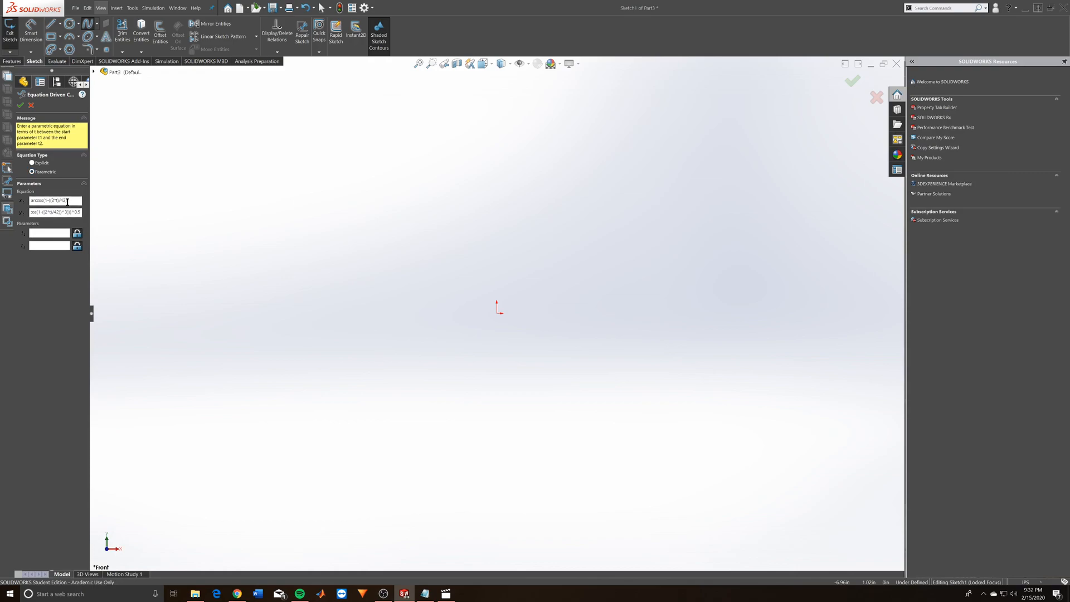
Set the curve's parameter range from 0 to 14 and create the curve
{"action": "left_click", "coordinate": [59, 234]}
{"action": "left_click", "coordinate": [49, 246]}
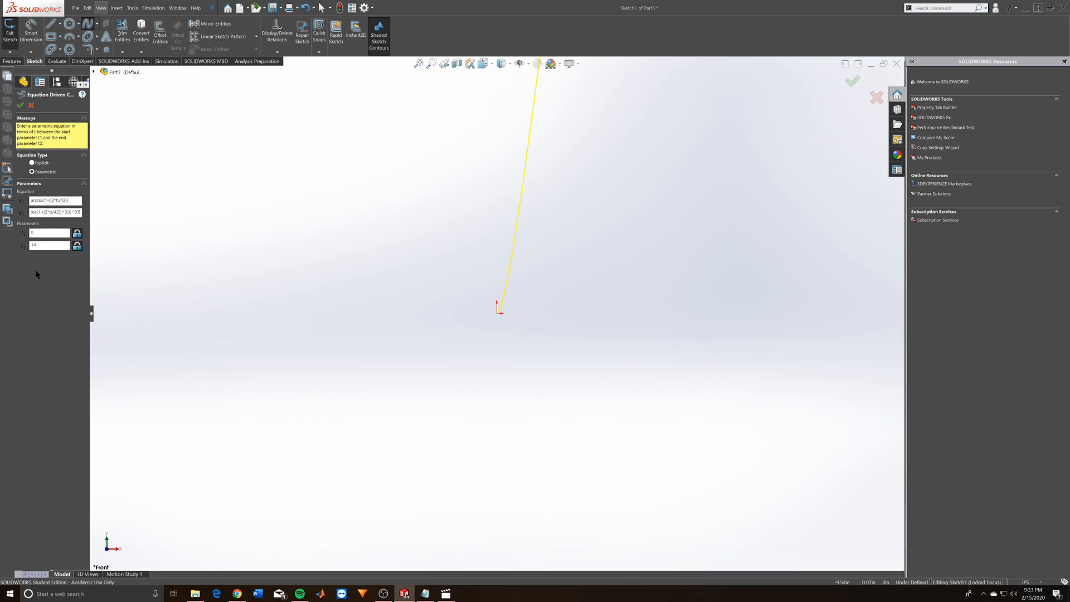
{"action": "key", "text": "Escape"}
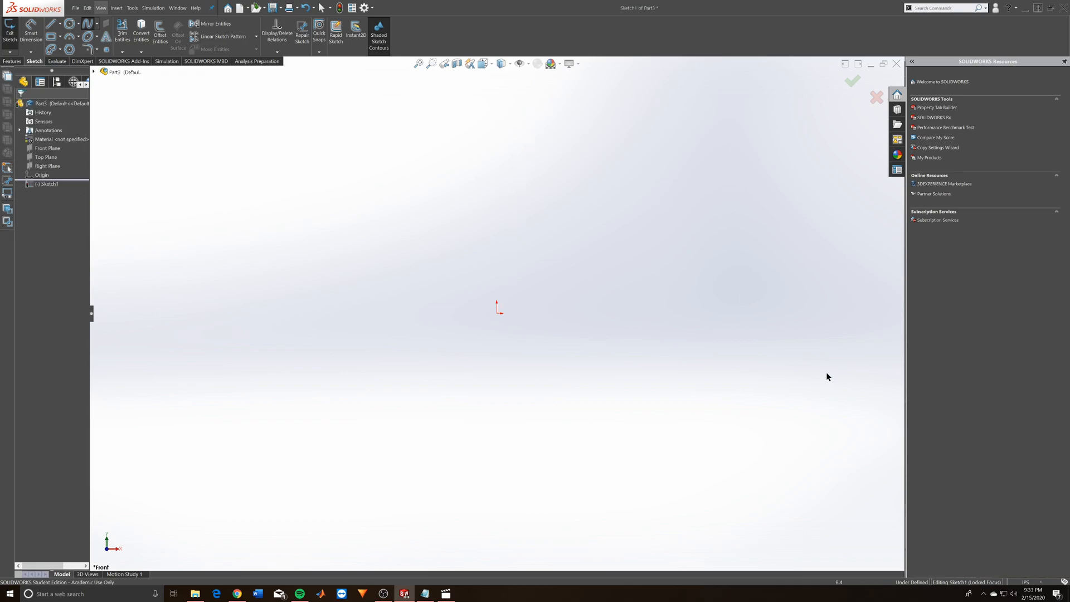
{"action": "scroll", "coordinate": [530, 267], "scroll_direction": "up", "scroll_amount": 1}
{"action": "scroll", "coordinate": [520, 242], "scroll_direction": "down", "scroll_amount": 1}
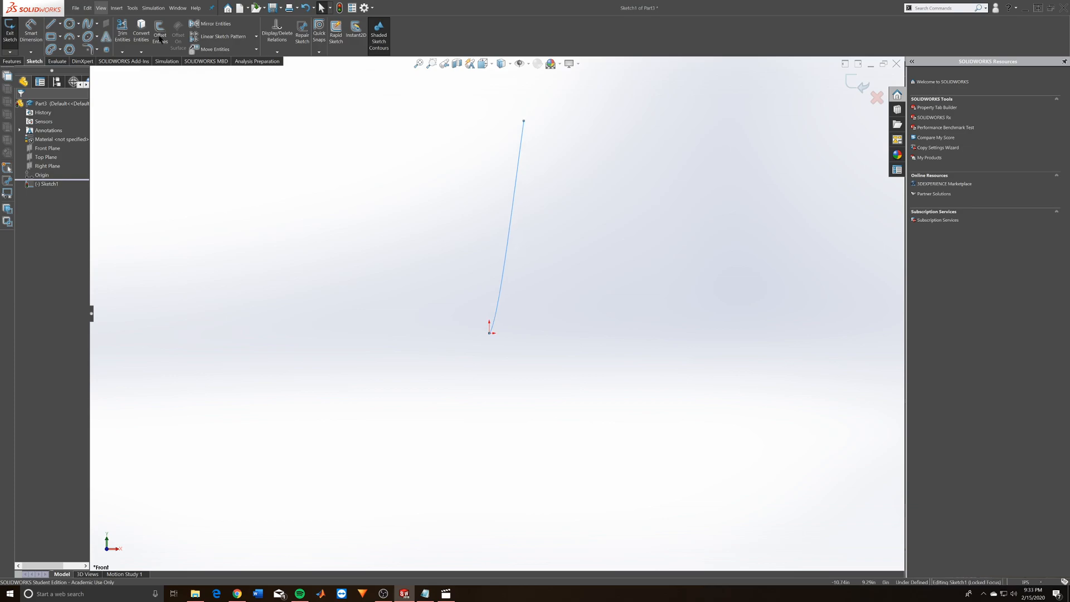
Draw a vertical centerline up from the origin and a horizontal centerline from its upper end to the curve's upper endpoint
{"action": "left_click", "coordinate": [60, 23]}
{"action": "left_click", "coordinate": [66, 48]}
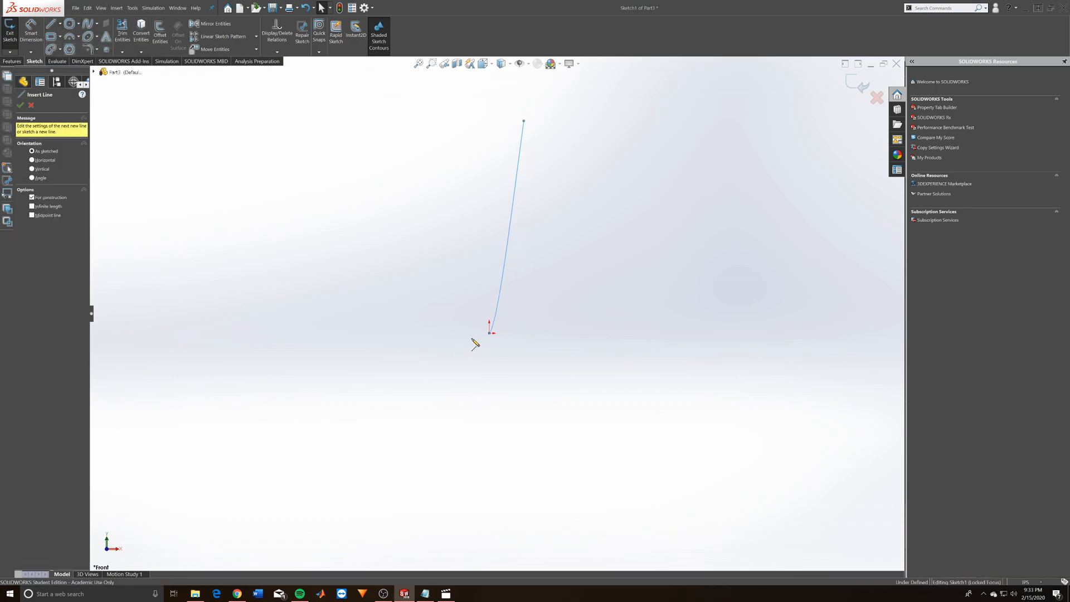
{"action": "left_click", "coordinate": [489, 334]}
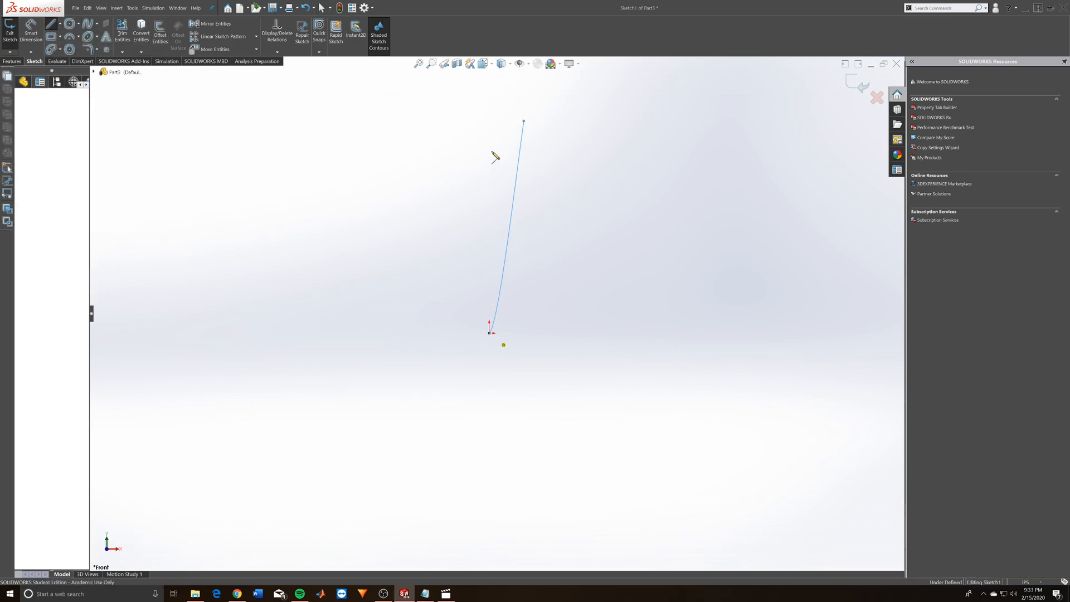
{"action": "left_click", "coordinate": [490, 121]}
{"action": "left_click", "coordinate": [524, 121]}
{"action": "key", "text": "Escape"}
Dimension the vertical centerline's length and set it to 42 in
{"action": "key", "text": "s"}
{"action": "left_click", "coordinate": [532, 271]}
{"action": "left_click", "coordinate": [491, 209]}
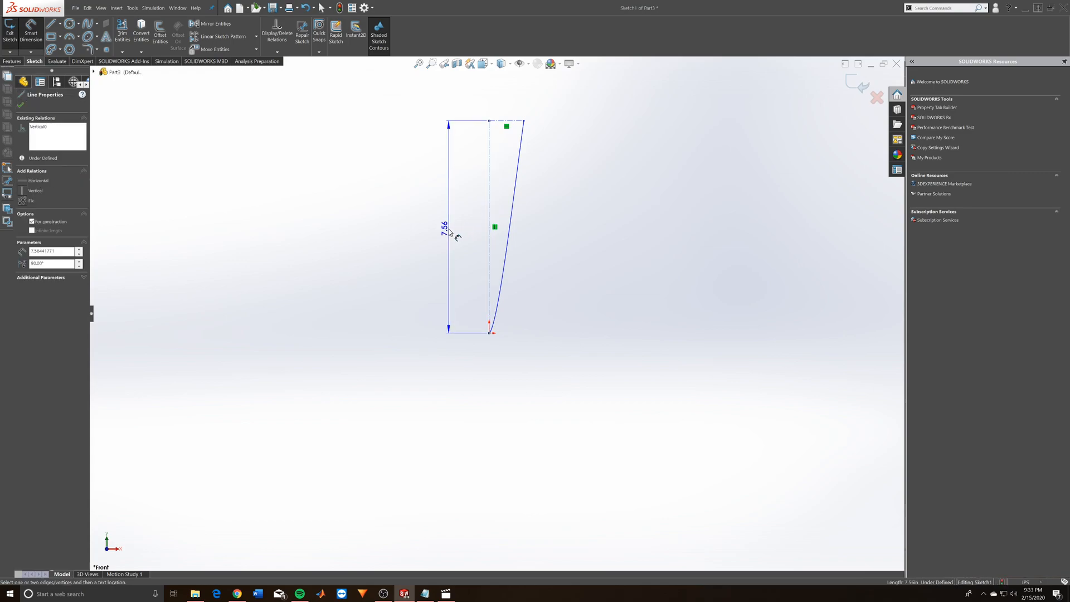
{"action": "left_click", "coordinate": [443, 230]}
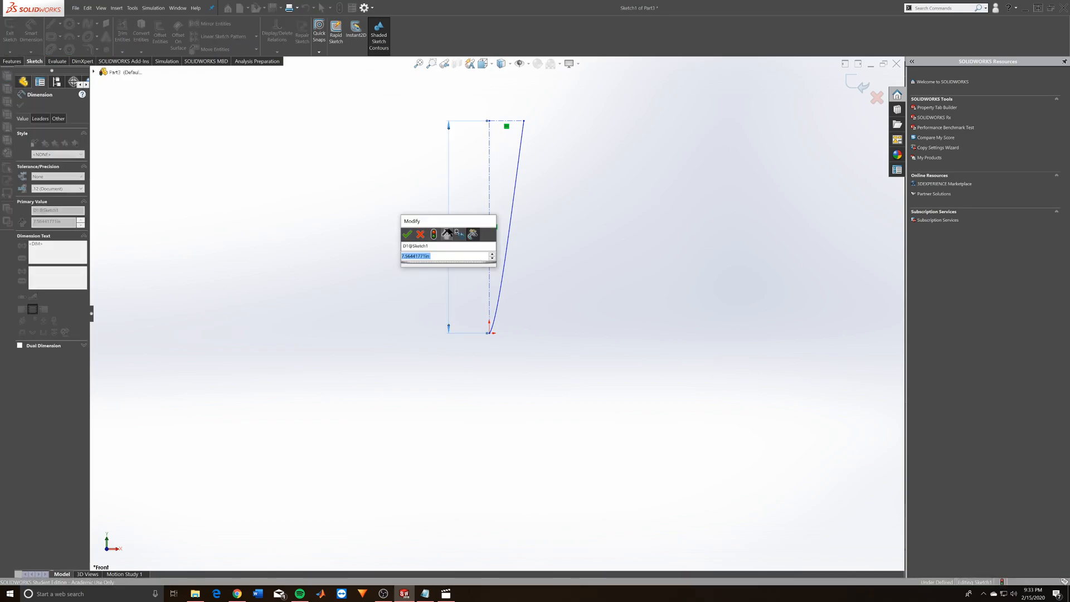
{"action": "type", "text": "42"}
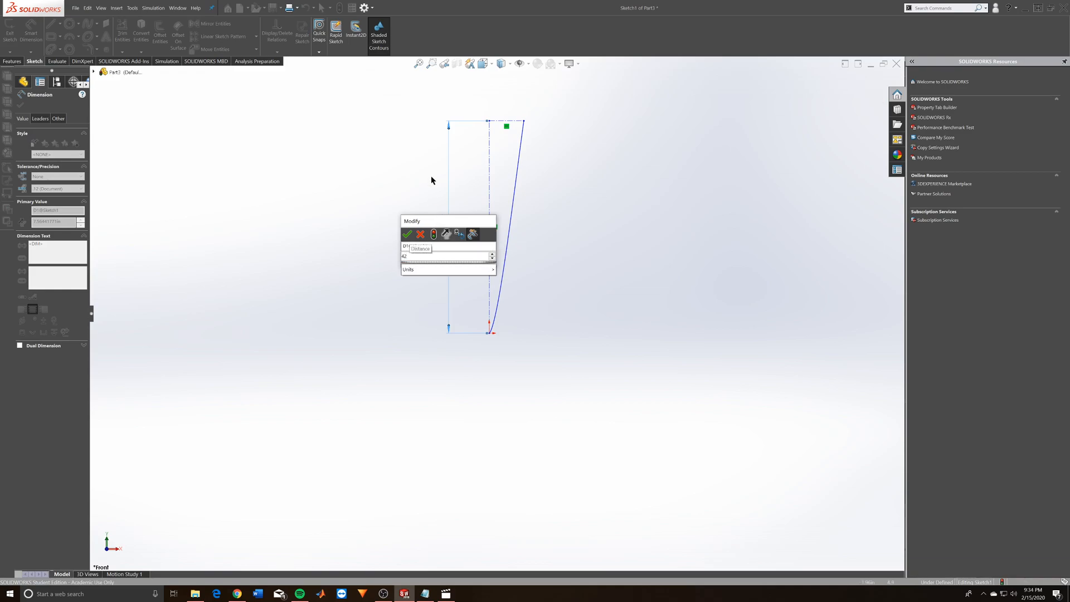
{"action": "key", "text": "Return"}
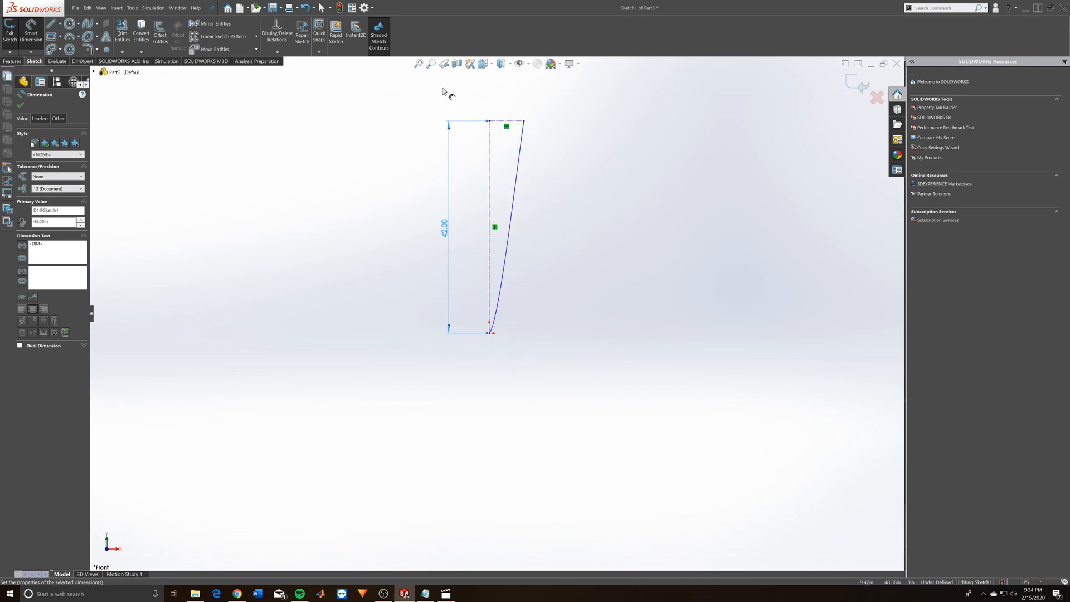
Delete the length dimension of the vertical centerline
{"action": "left_click", "coordinate": [507, 121]}
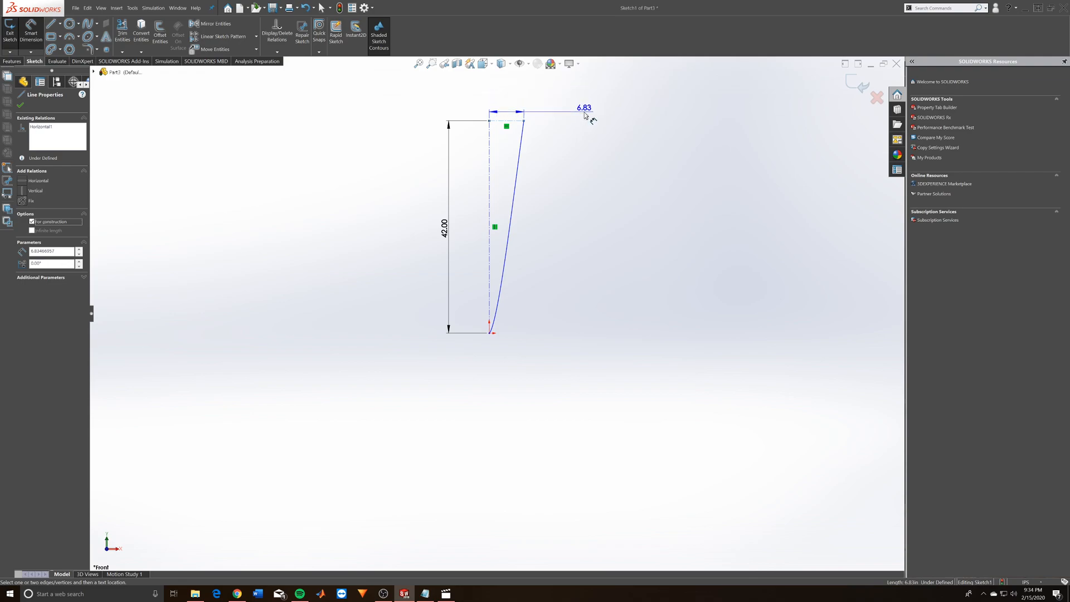
{"action": "key", "text": "Escape"}
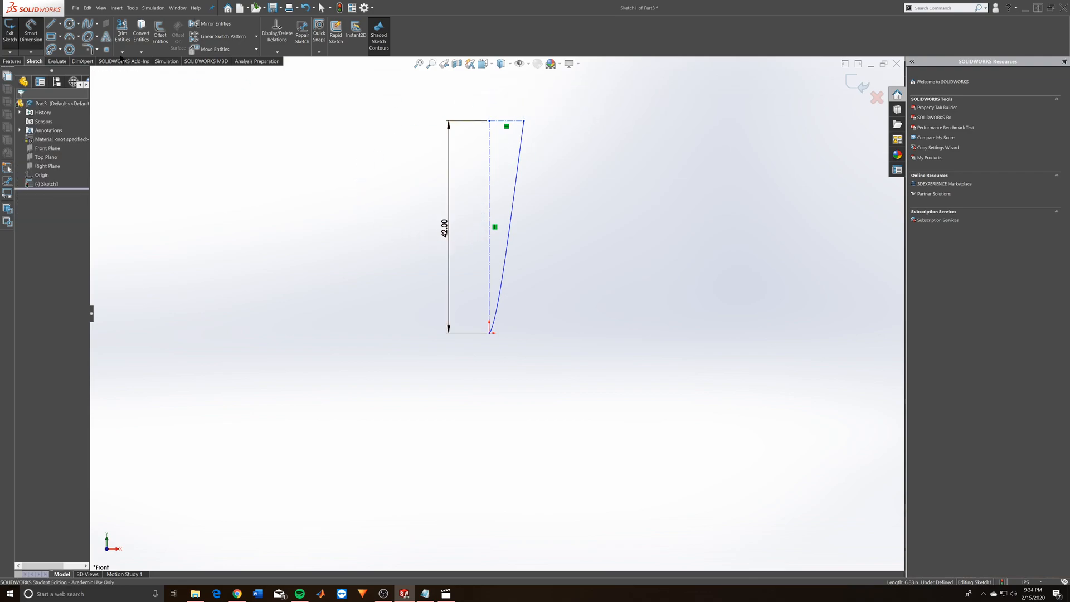
{"action": "left_click", "coordinate": [32, 47]}
{"action": "middle_click_drag", "start_coordinate": [431, 286], "coordinate": [404, 131], "text": "shift"}
{"action": "key", "text": "Escape"}
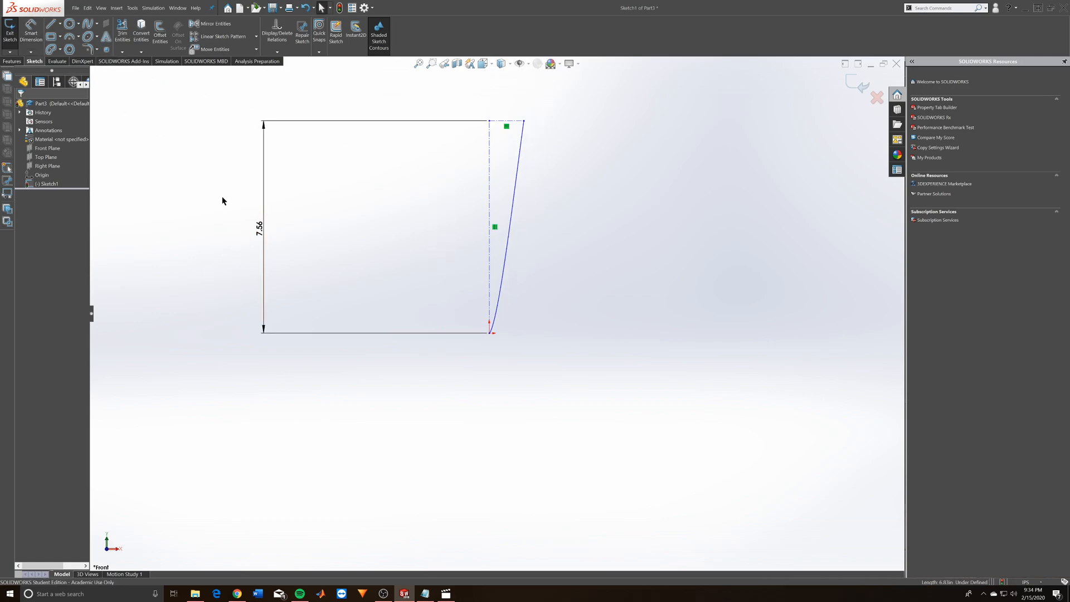
{"action": "left_click", "coordinate": [260, 226]}
{"action": "key", "text": "Delete"}
Dimension the horizontal centerline at 7 in and place the dimension above the line
{"action": "left_click", "coordinate": [31, 22]}
{"action": "left_click_drag", "start_coordinate": [509, 120], "coordinate": [571, 116]}
{"action": "left_click", "coordinate": [571, 114]}
{"action": "left_click", "coordinate": [31, 31]}
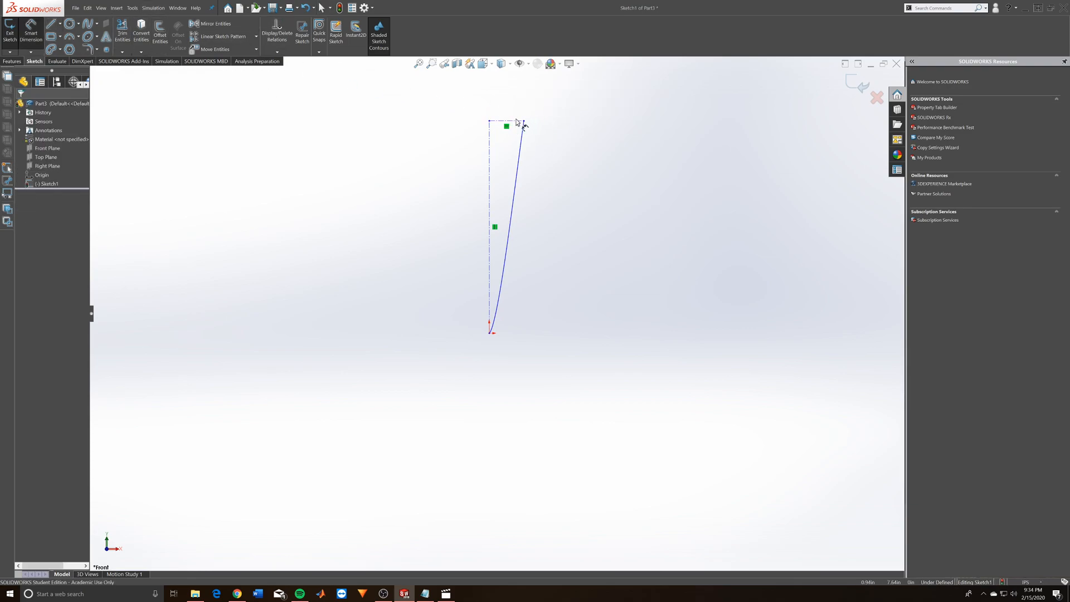
{"action": "left_click", "coordinate": [517, 122]}
{"action": "left_click", "coordinate": [577, 122]}
{"action": "type", "text": "7"}
{"action": "key", "text": "Return"}
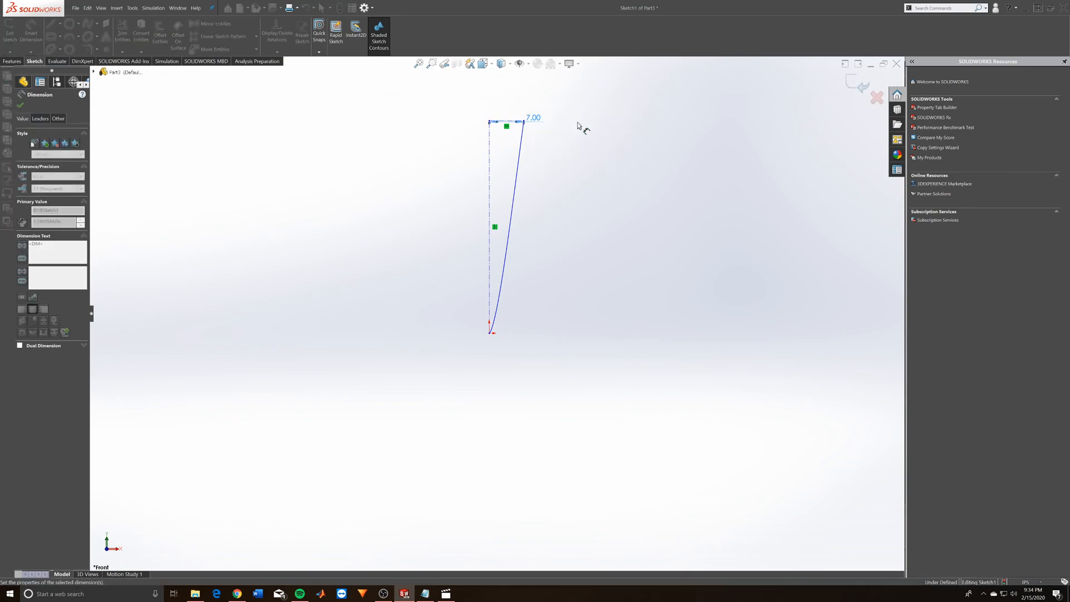
{"action": "left_click_drag", "start_coordinate": [535, 121], "coordinate": [535, 96]}
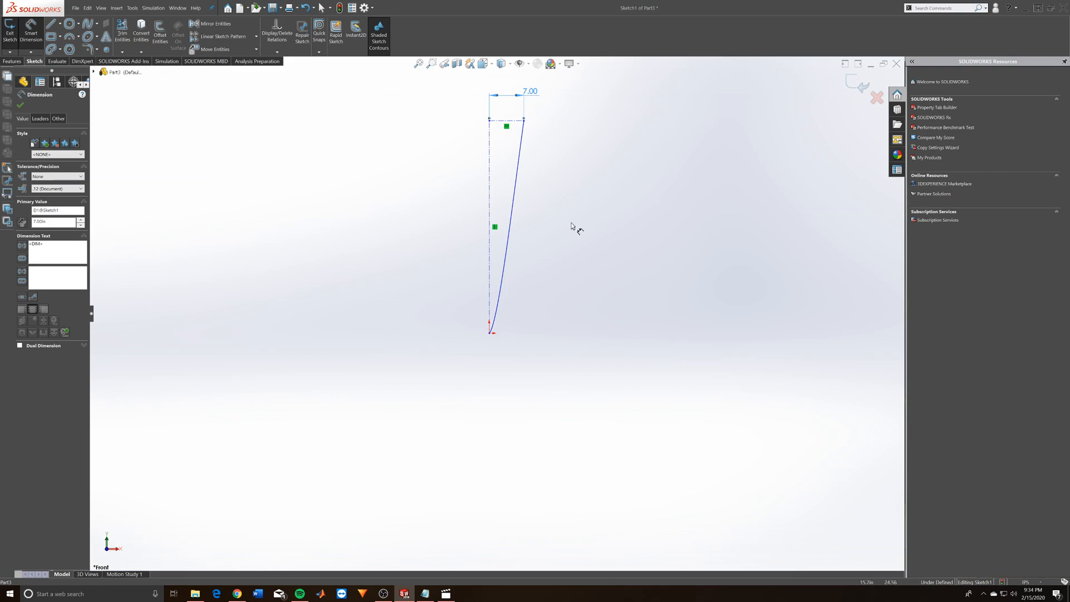
{"action": "left_click", "coordinate": [491, 218]}
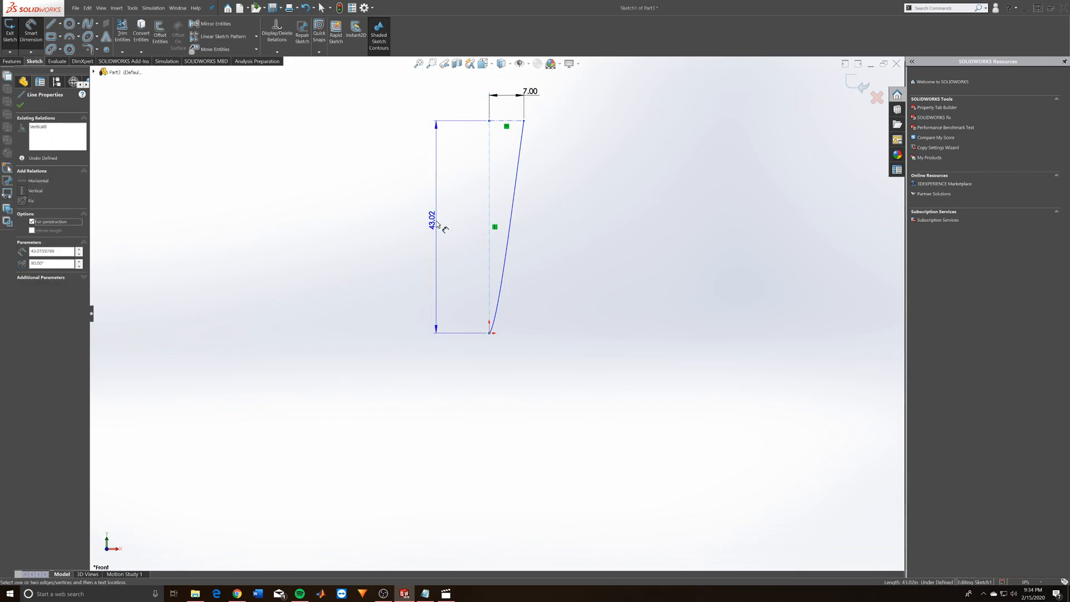
{"action": "key", "text": "Escape"}
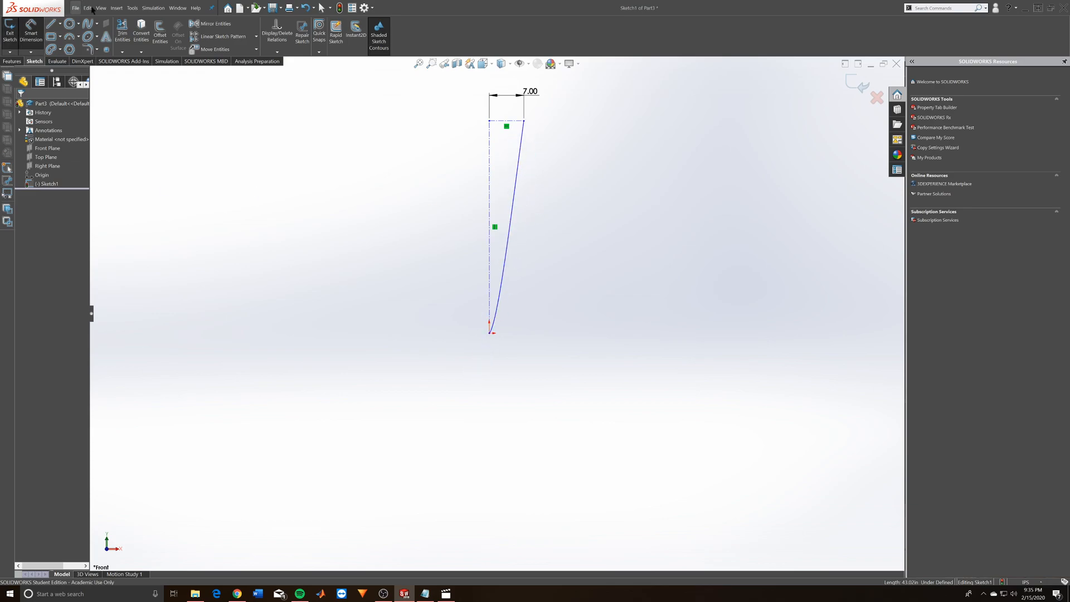
{"action": "left_click", "coordinate": [160, 34]}
{"action": "left_click", "coordinate": [522, 152]}
{"action": "scroll", "coordinate": [535, 225], "scroll_direction": "down", "scroll_amount": 10}
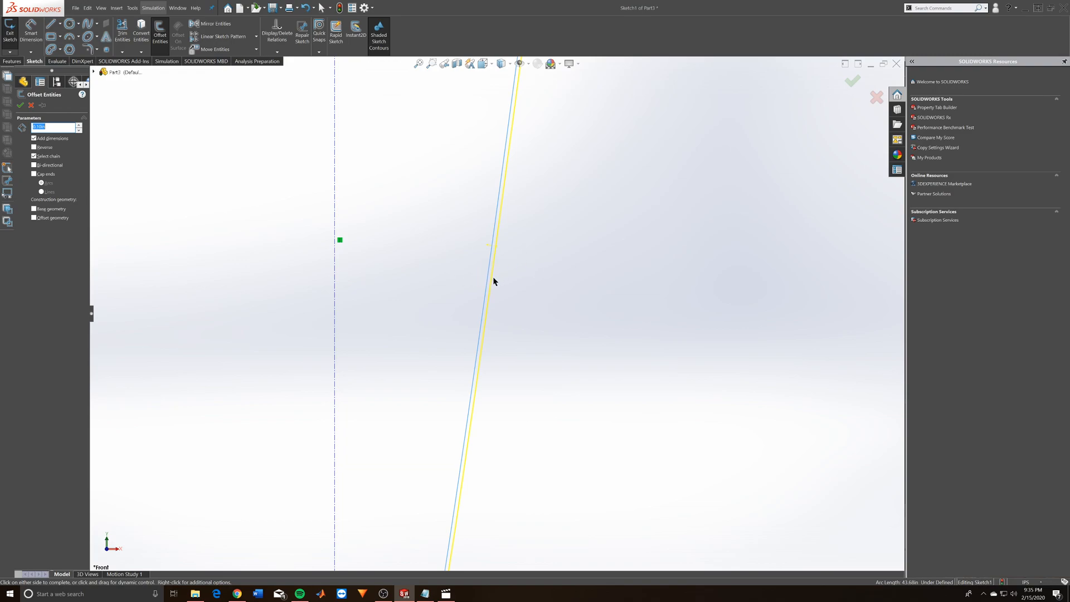
{"action": "scroll", "coordinate": [495, 294], "scroll_direction": "up", "scroll_amount": 3}
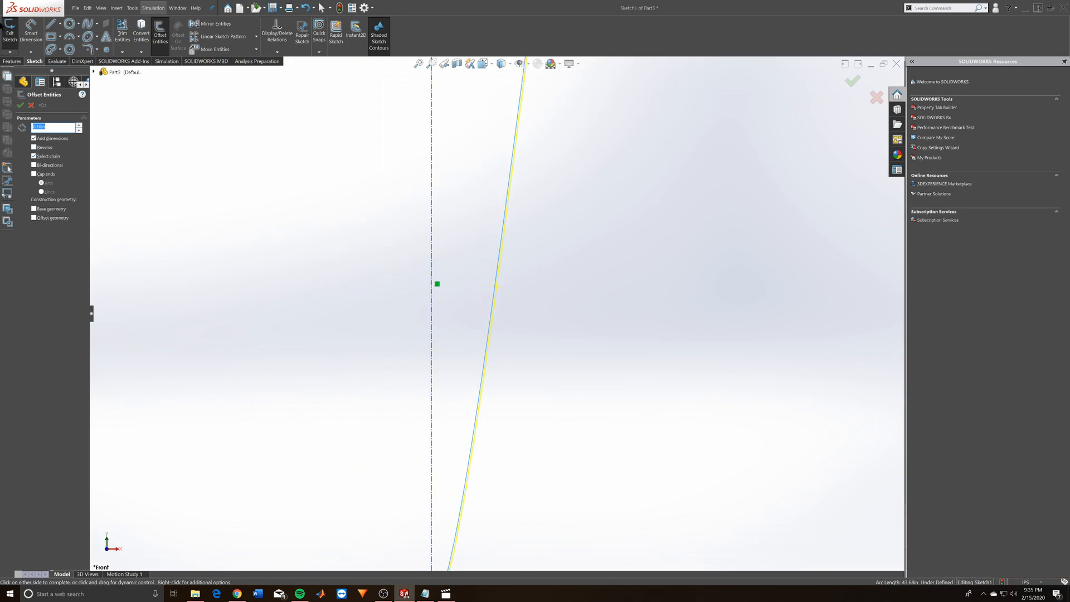
{"action": "left_click", "coordinate": [32, 106]}
{"action": "scroll", "coordinate": [520, 313], "scroll_direction": "up", "scroll_amount": 3}
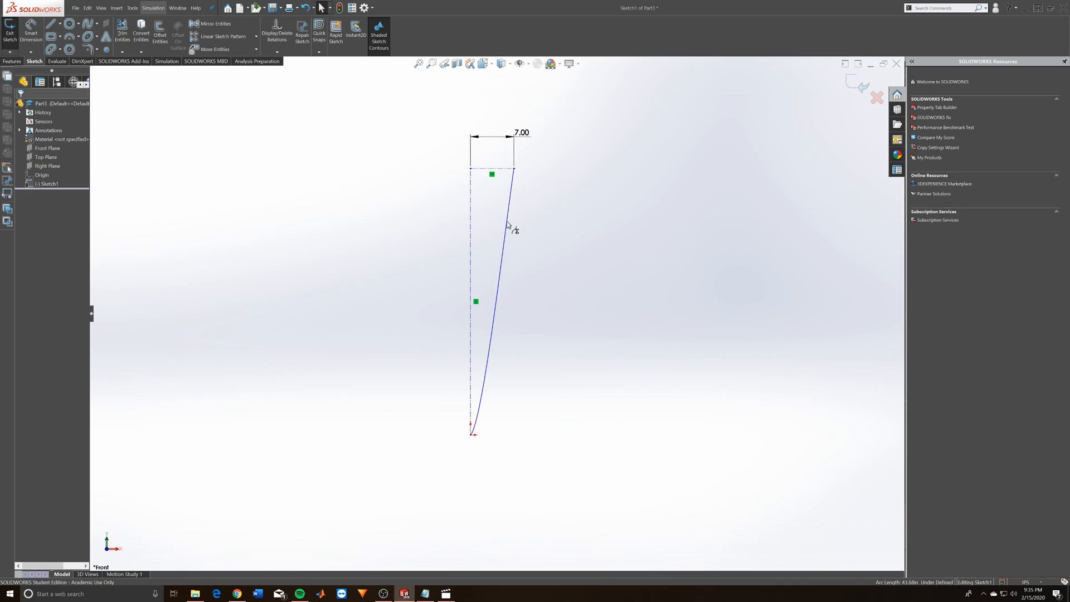
Close the profile with solid lines from the curve's upper endpoint across to the vertical centerline and down to the origin
{"action": "left_click", "coordinate": [50, 24]}
{"action": "left_click", "coordinate": [471, 168]}
{"action": "left_click", "coordinate": [471, 434]}
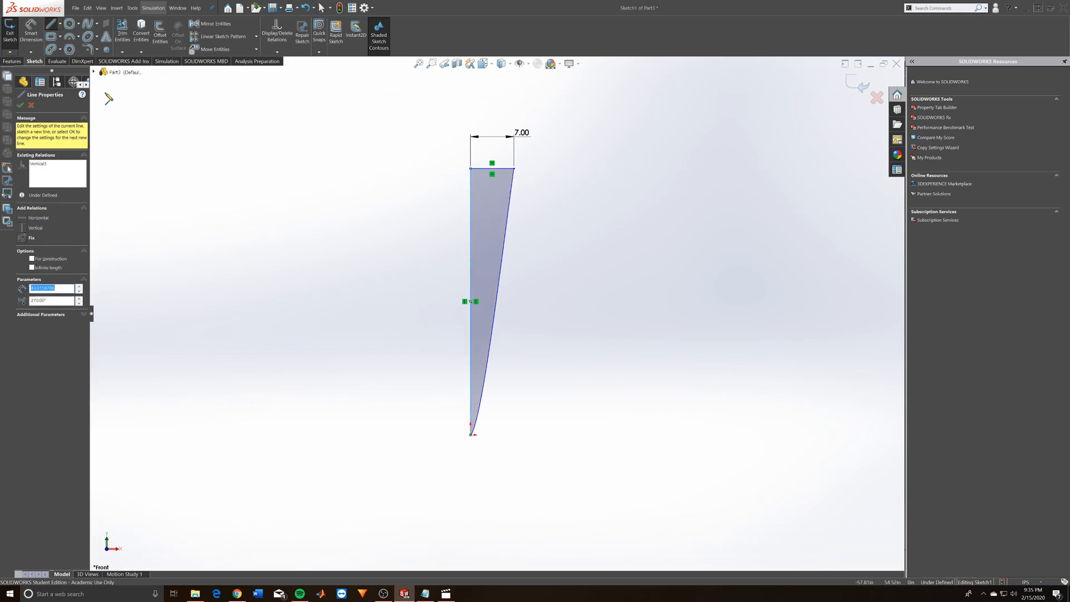
{"action": "key", "text": "s"}
{"action": "left_click", "coordinate": [424, 363]}
Revolve the closed profile about its vertical axis into a solid nose cone
{"action": "left_click", "coordinate": [18, 62]}
{"action": "left_click", "coordinate": [37, 35]}
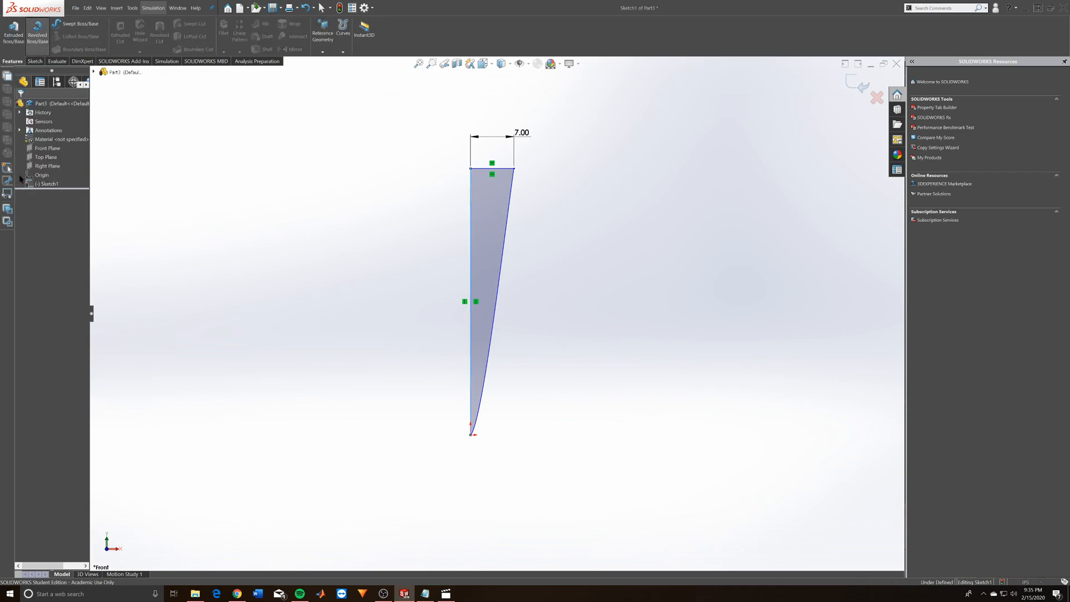
{"action": "left_click", "coordinate": [20, 104]}
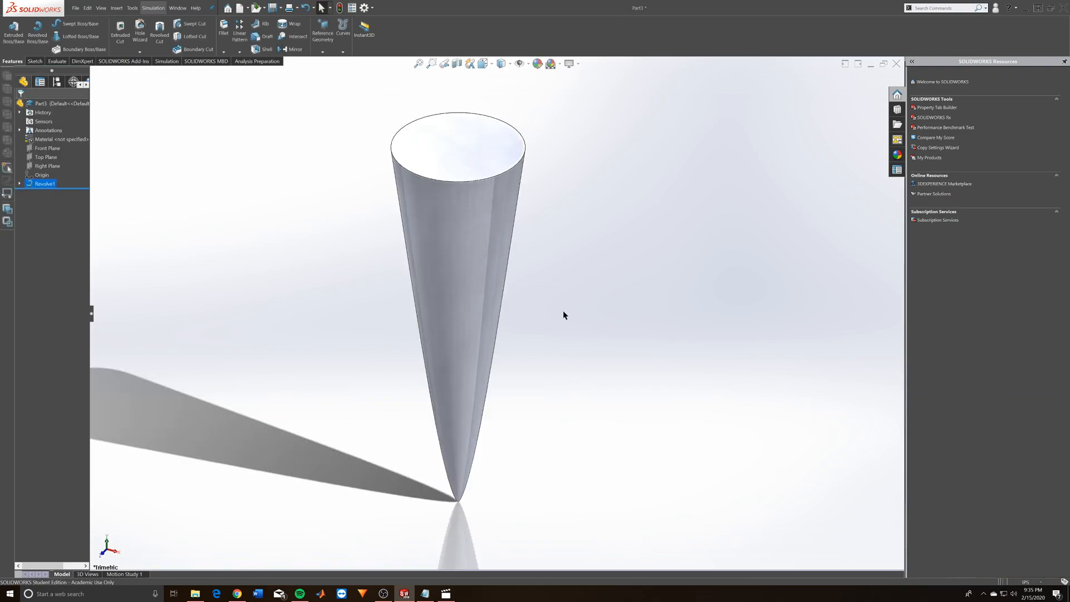
{"action": "middle_click_drag", "start_coordinate": [564, 168], "coordinate": [451, 256]}
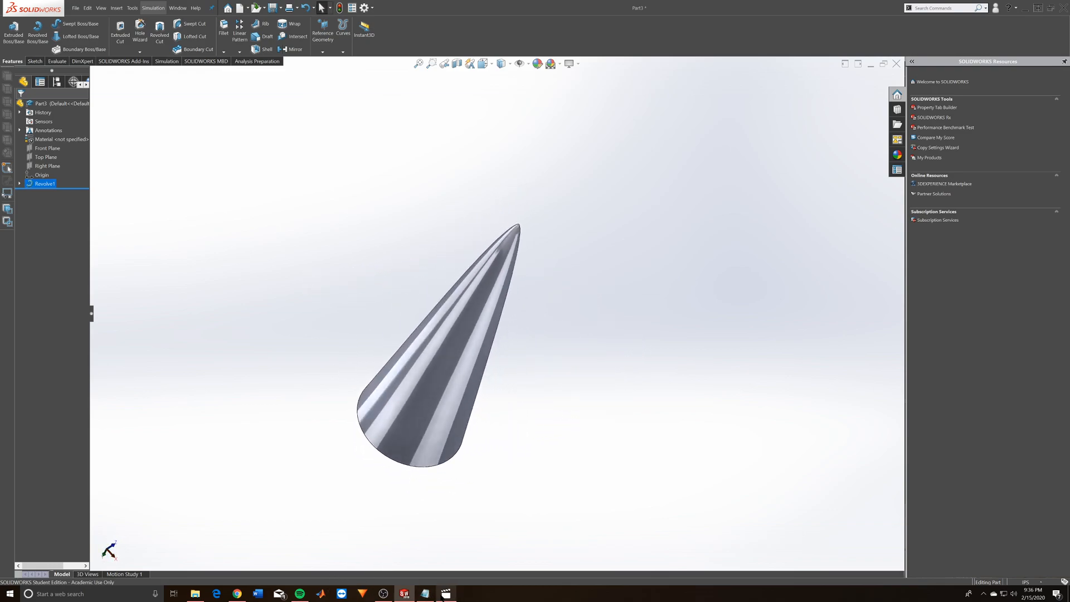
Switch to Notepad and compare the LD-Haack (Von Kármán) equations with the LV-Haack (1/3 series) equations
{"action": "key", "text": "alt+Tab"}
{"action": "left_click_drag", "start_coordinate": [437, 69], "coordinate": [534, 92]}
{"action": "left_click_drag", "start_coordinate": [555, 159], "coordinate": [447, 130]}
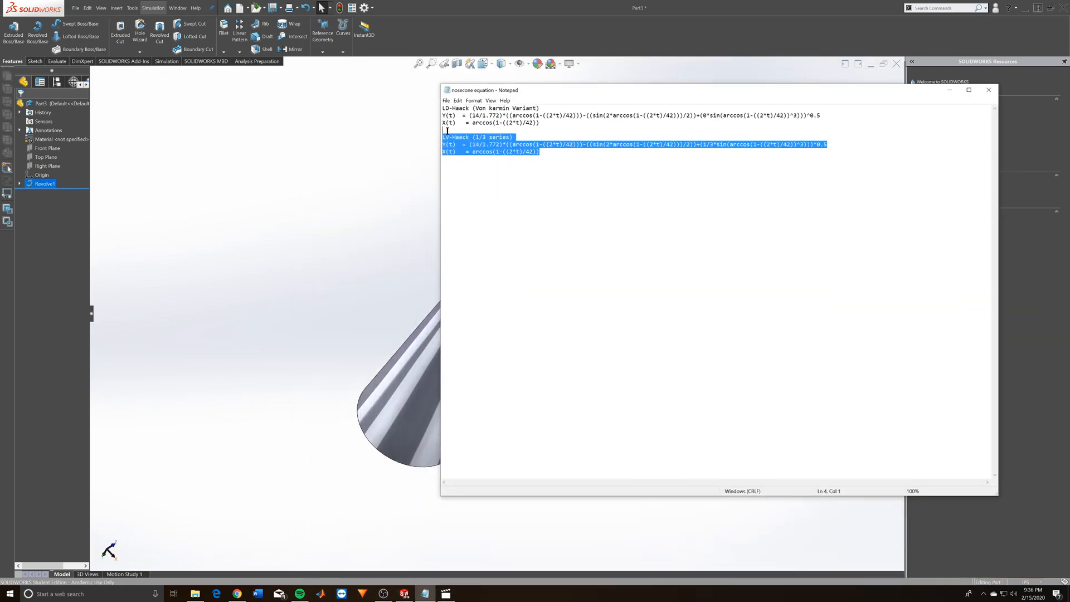
{"action": "left_click", "coordinate": [585, 159]}
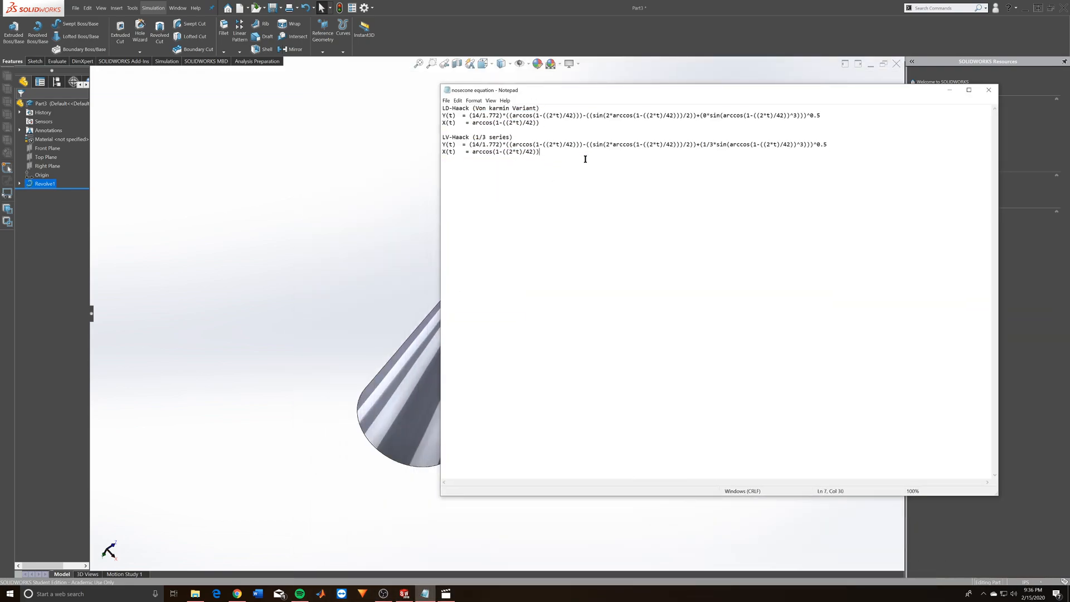
{"action": "left_click_drag", "start_coordinate": [602, 99], "coordinate": [418, 201]}
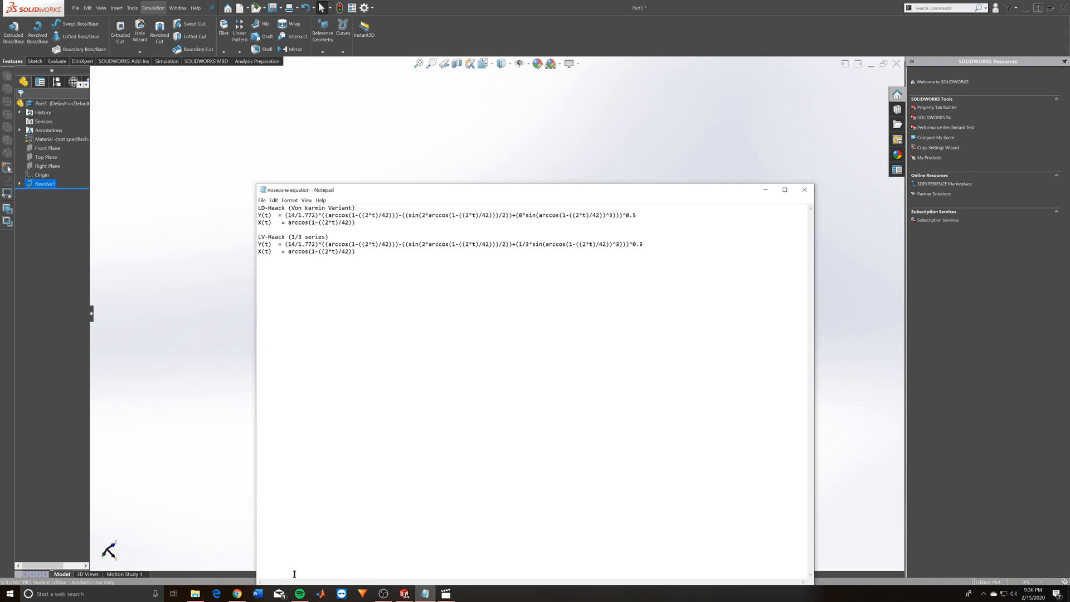
Review the power series formula and its n values on Wikipedia's Nose cone design page in Chrome, and return to SOLIDWORKS
{"action": "left_click", "coordinate": [237, 593]}
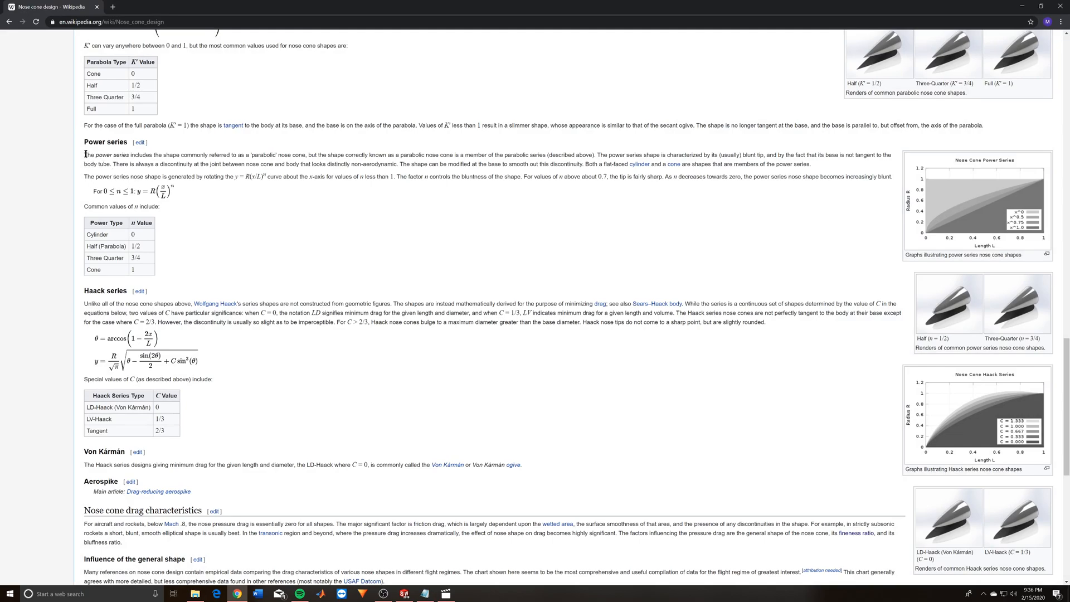
{"action": "left_click_drag", "start_coordinate": [85, 155], "coordinate": [261, 206]}
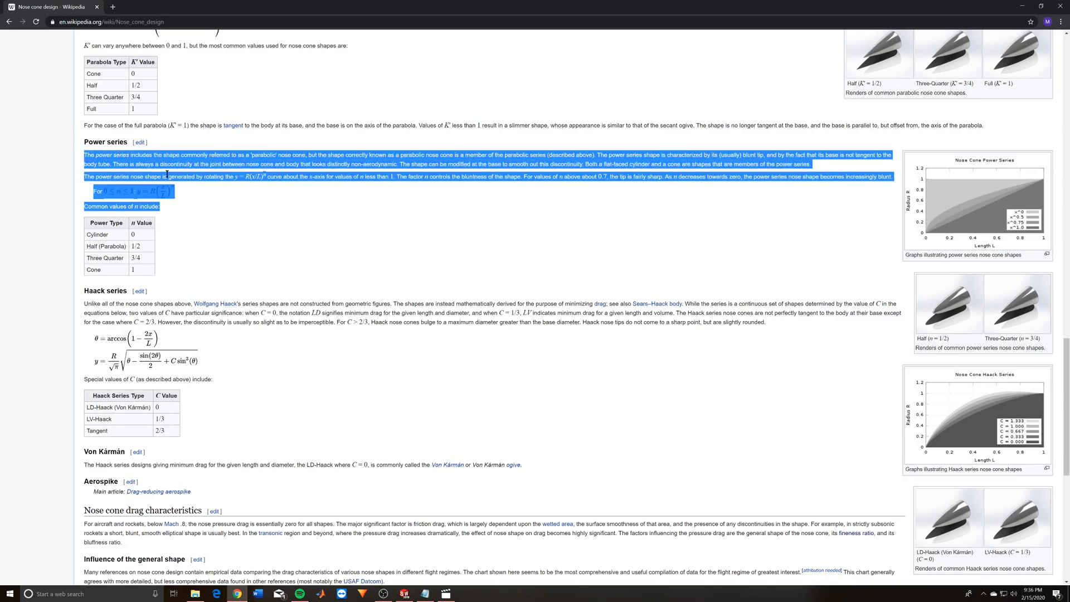
{"action": "left_click", "coordinate": [179, 189]}
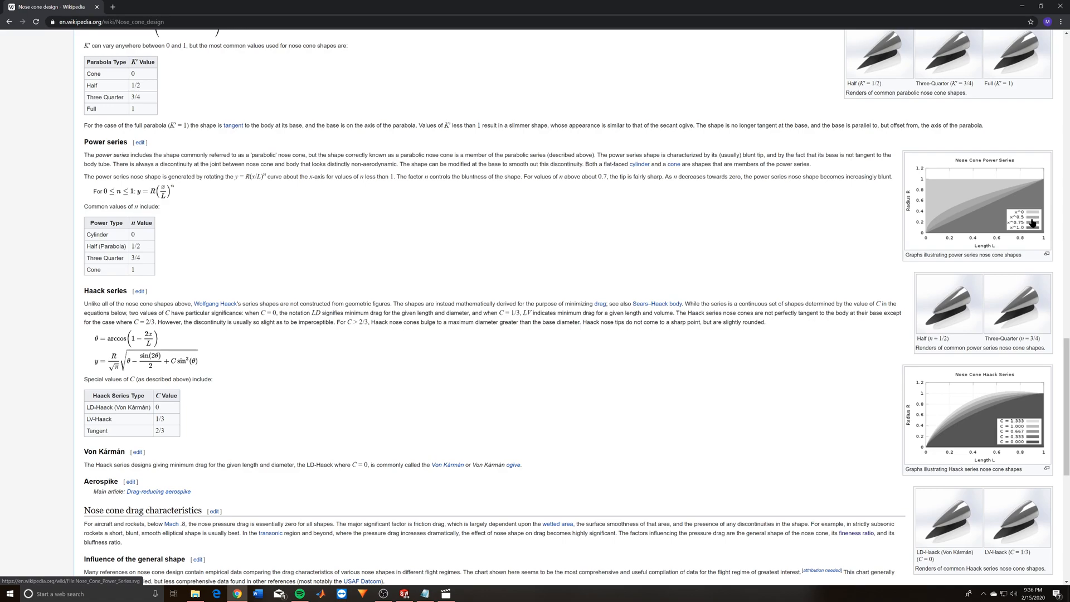
{"action": "left_click_drag", "start_coordinate": [149, 246], "coordinate": [73, 197]}
{"action": "left_click", "coordinate": [239, 209]}
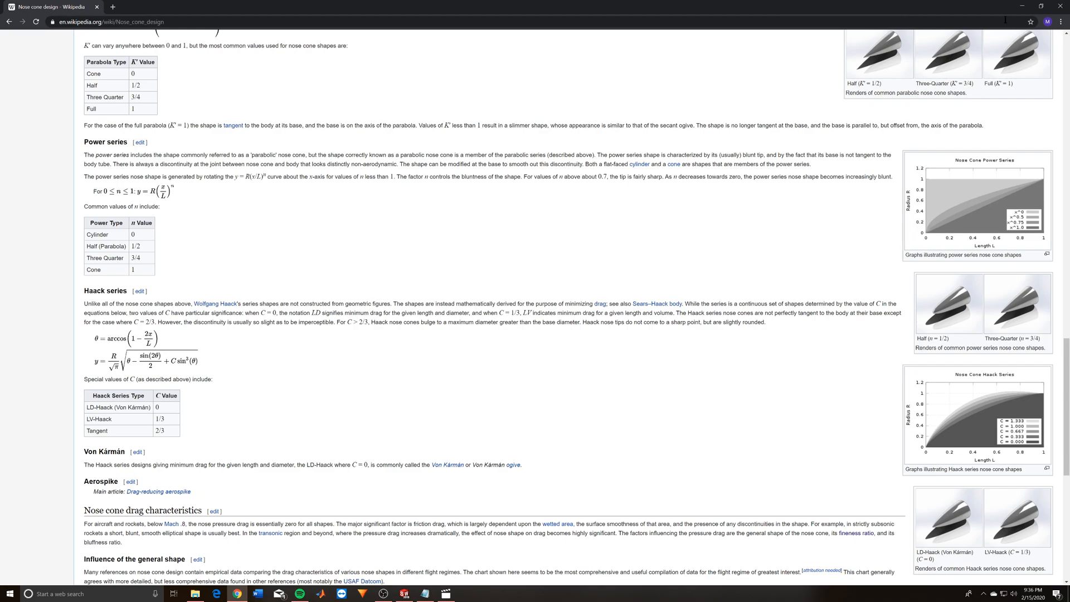
{"action": "left_click", "coordinate": [1022, 6]}
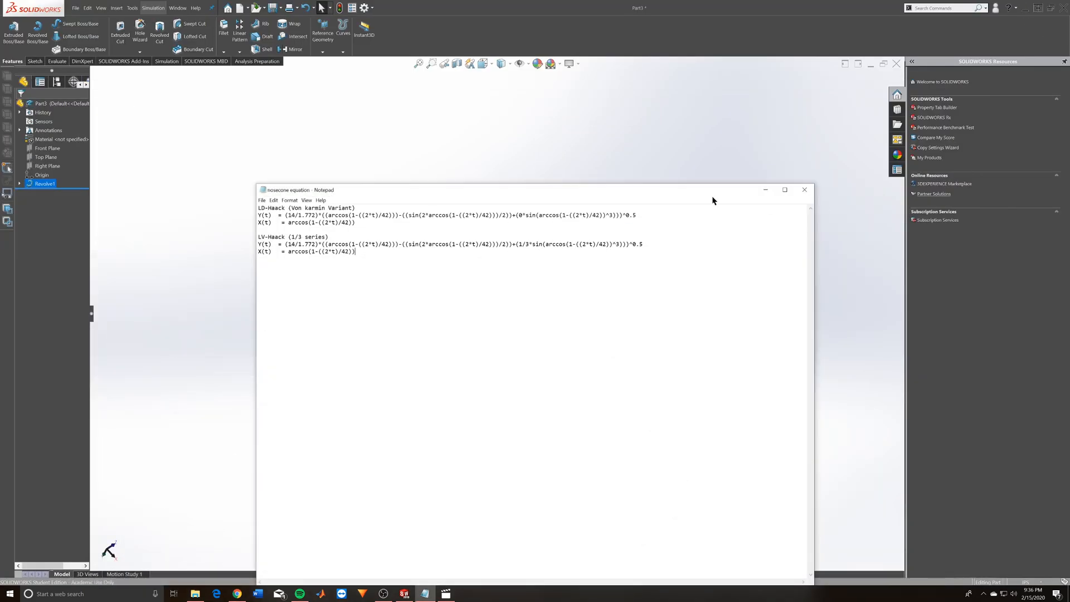
{"action": "left_click", "coordinate": [765, 189]}
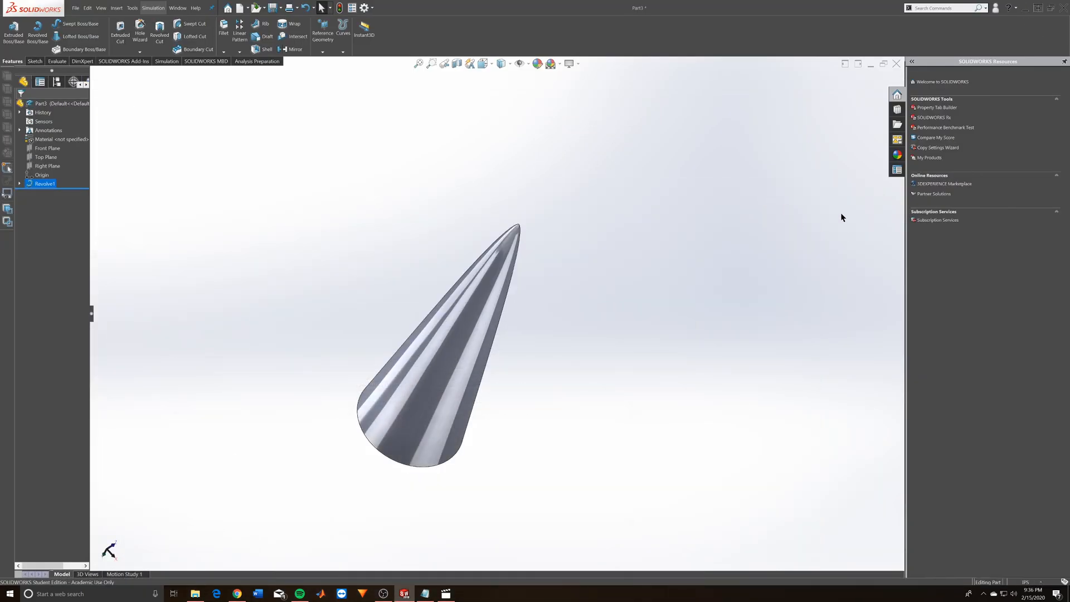
{"action": "middle_click_drag", "start_coordinate": [678, 304], "coordinate": [454, 369]}
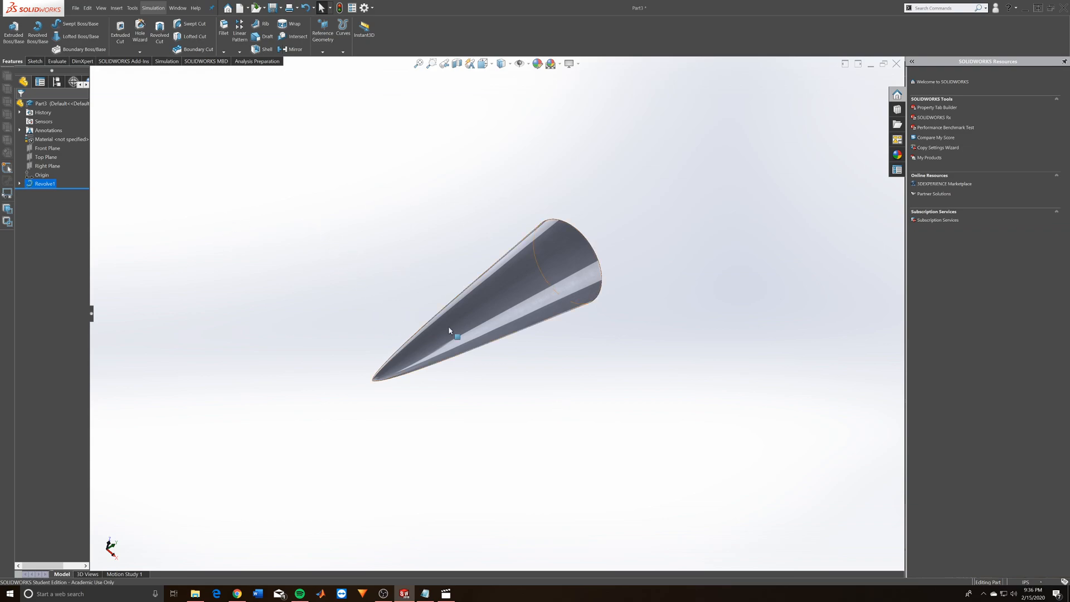
{"action": "middle_click_drag", "start_coordinate": [455, 361], "coordinate": [257, 344]}
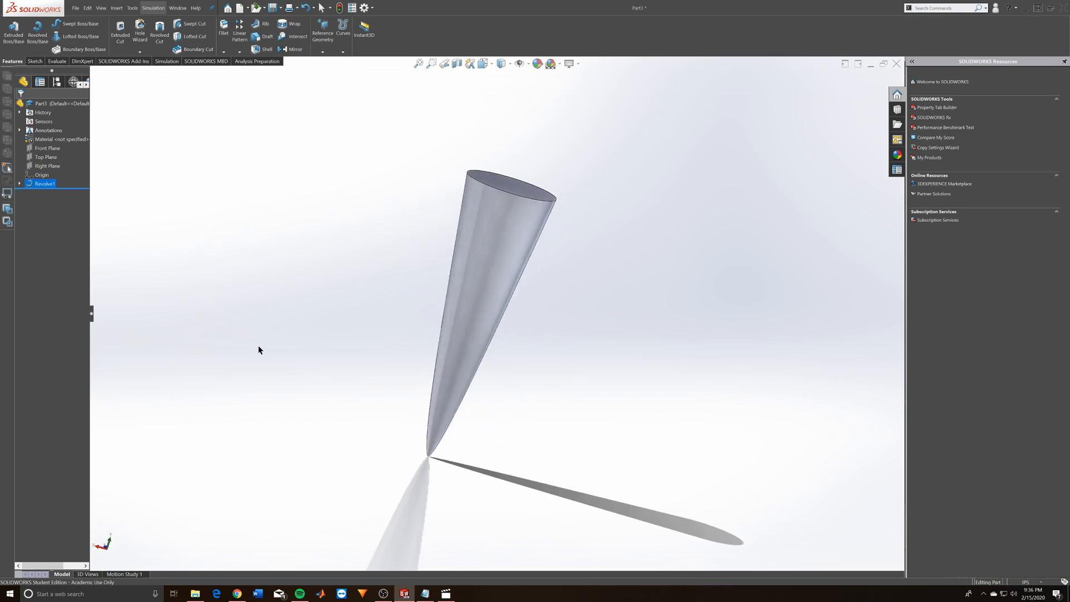
{"action": "left_click", "coordinate": [57, 82]}
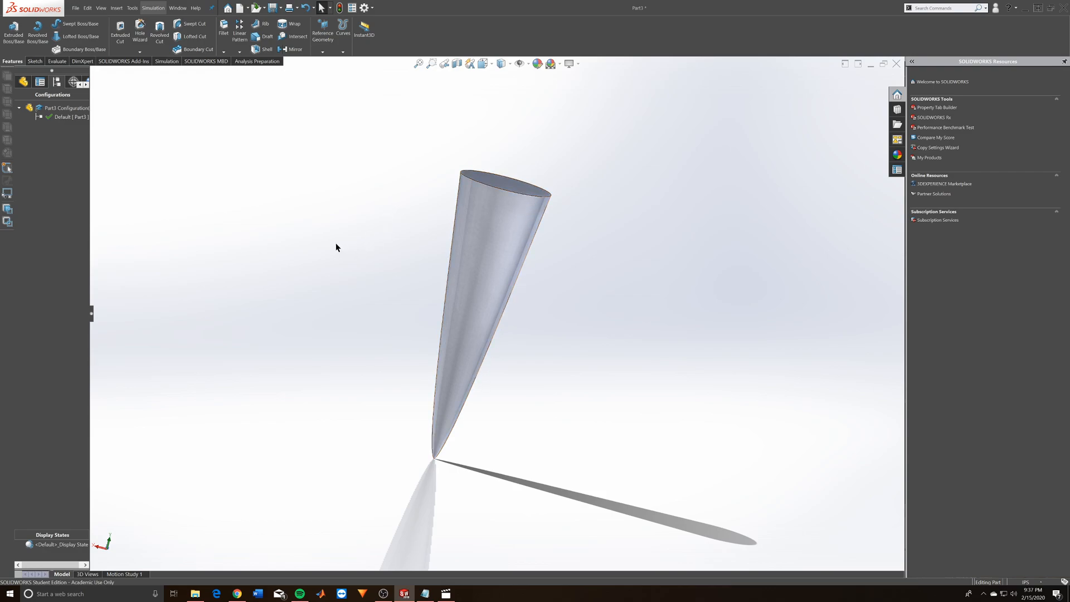
{"action": "middle_click_drag", "start_coordinate": [553, 416], "coordinate": [320, 210]}
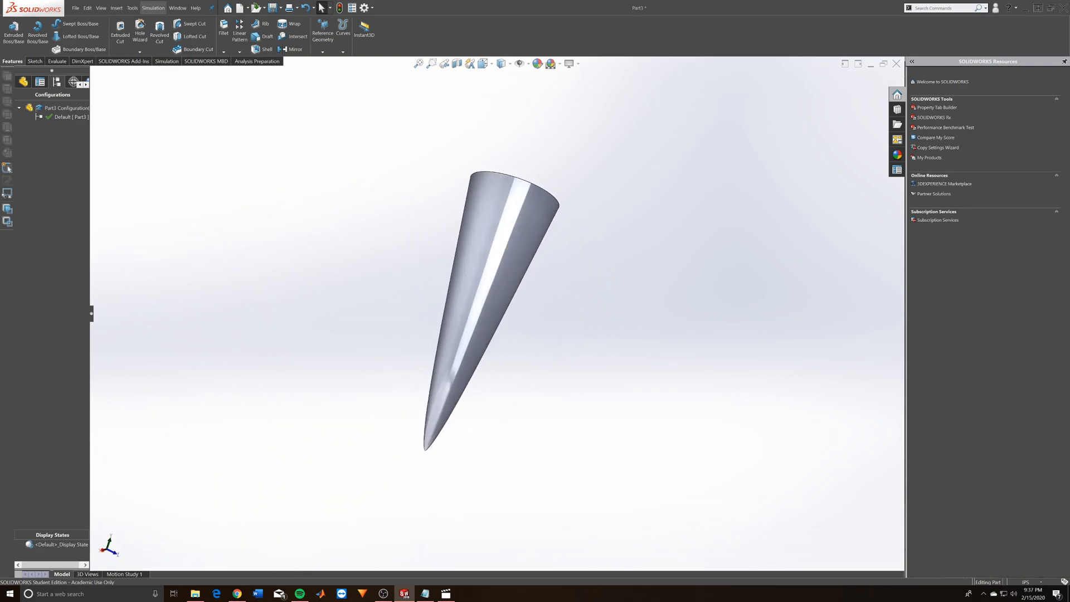